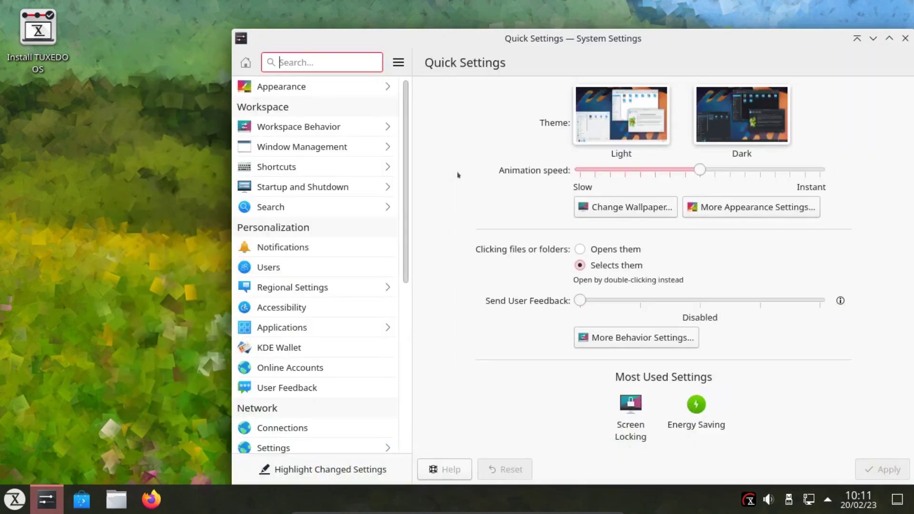
Step: Review the About this System page in a maximized System Settings window and close the window
scroll(308, 349, "down", 5)
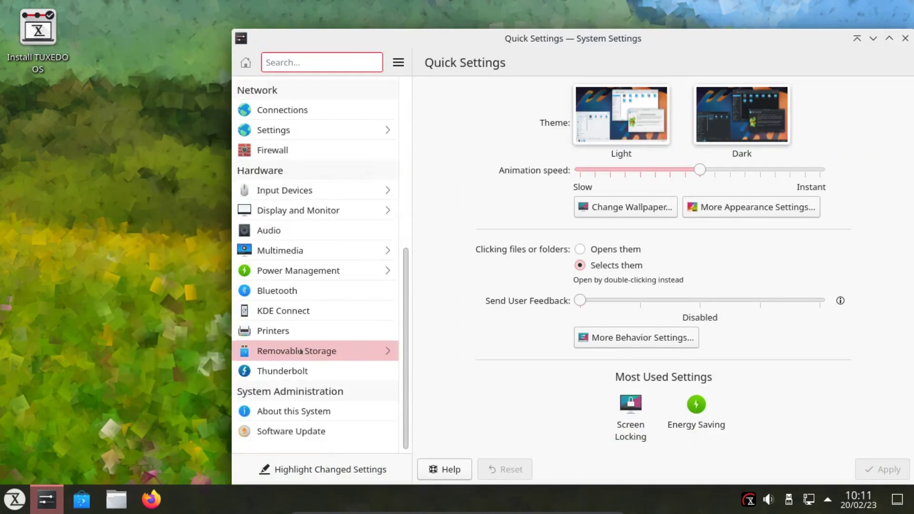
left_click(291, 412)
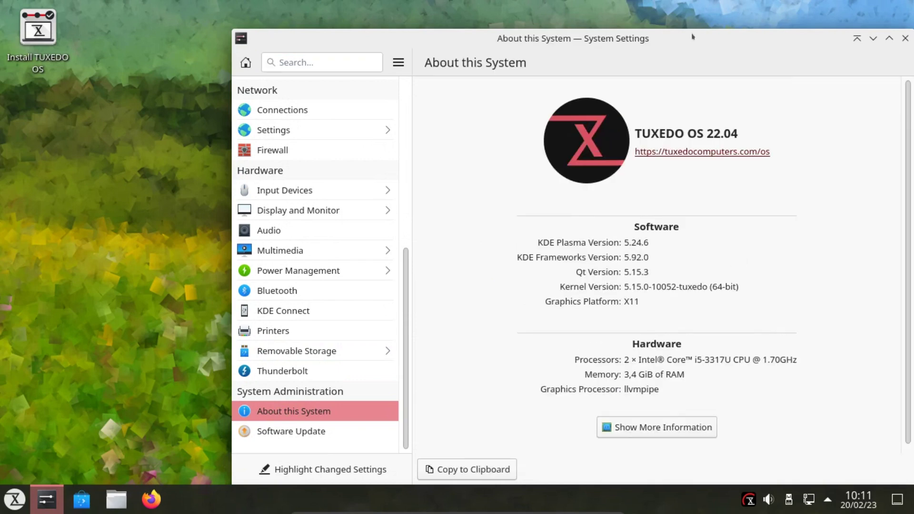
left_click_drag(682, 34, 624, 18)
key("super+Page_Up")
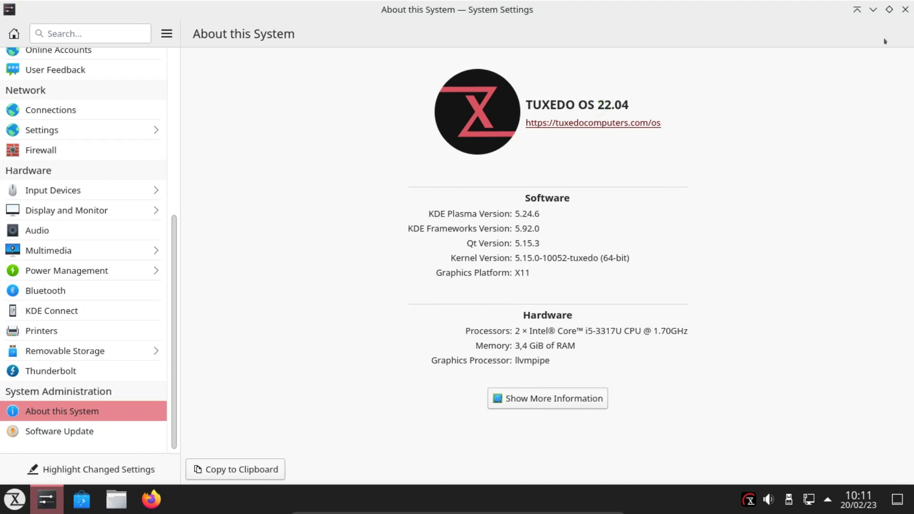
left_click(906, 10)
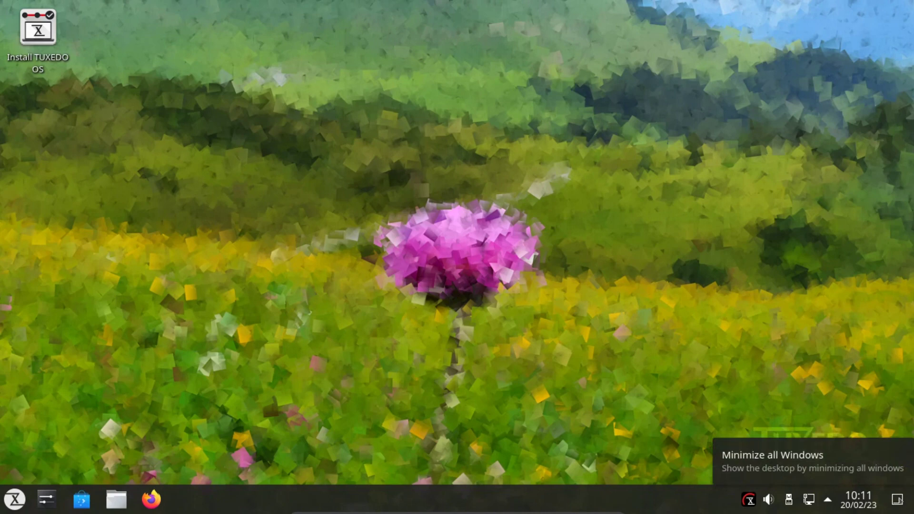
Step: Inspect the calendar, status and notifications, networks, disks and devices, and audio volume applets in the system tray
left_click(863, 500)
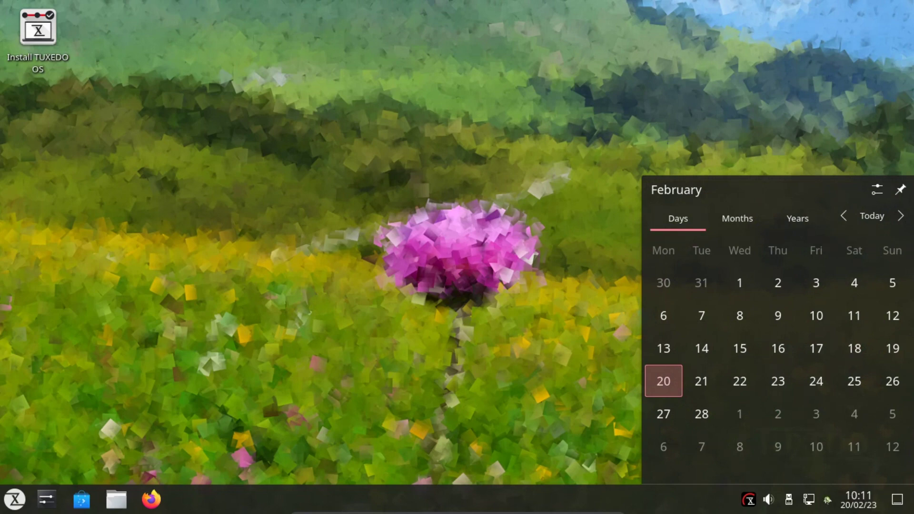
left_click(828, 500)
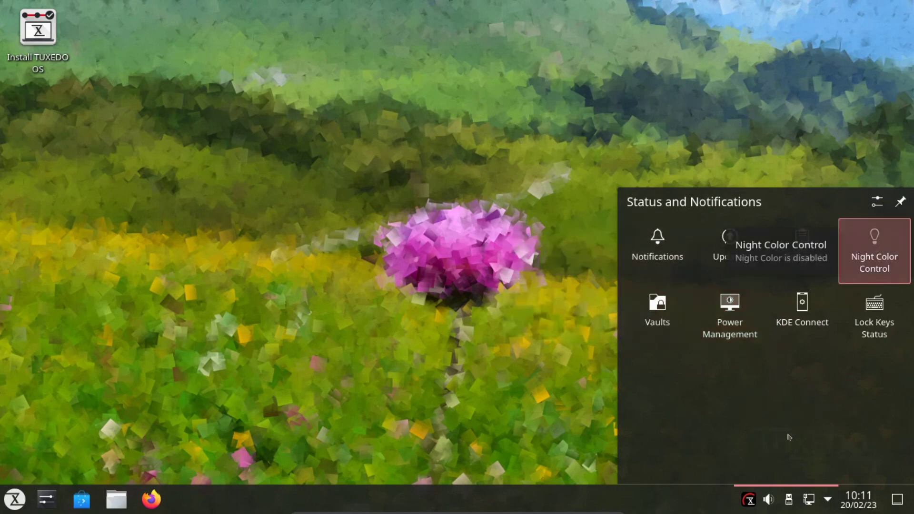
left_click(808, 500)
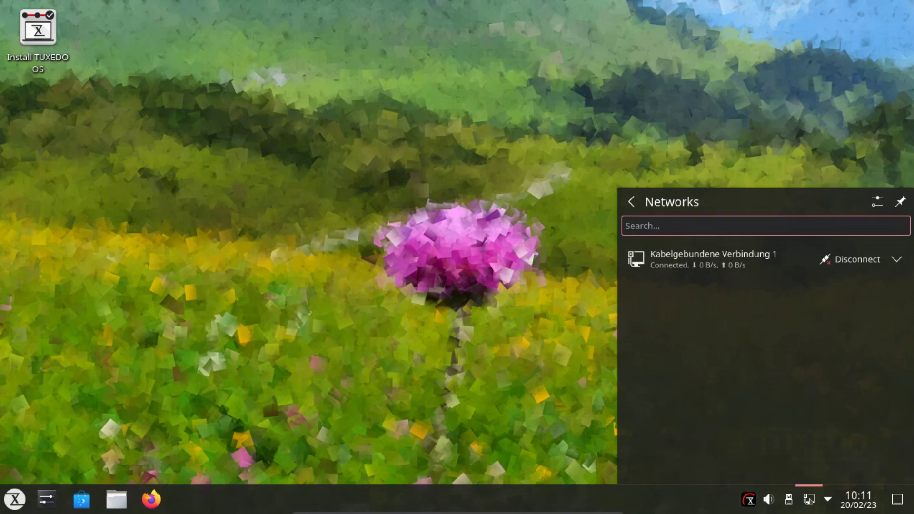
left_click(788, 500)
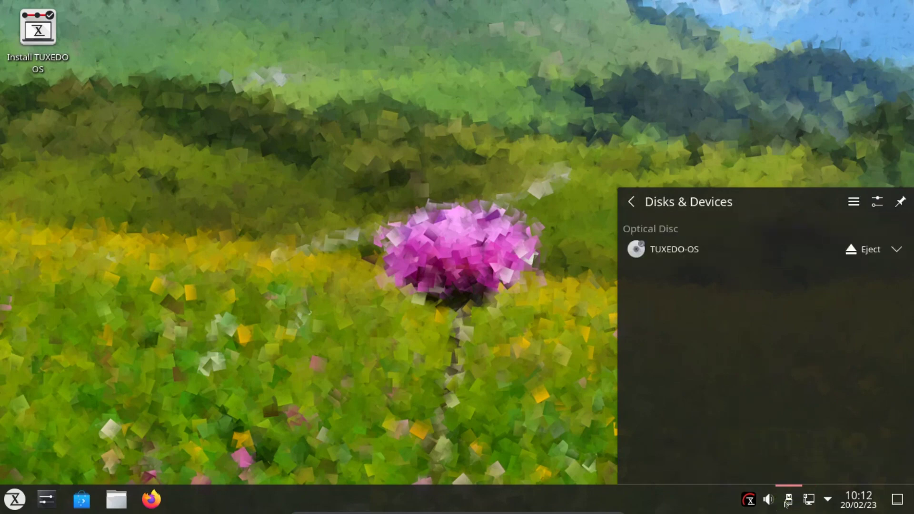
left_click(768, 500)
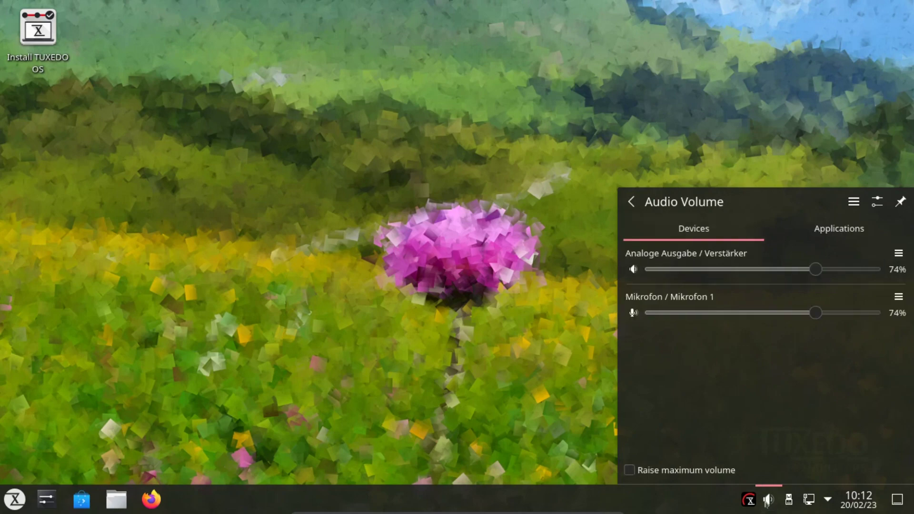
Step: Open TUXEDO Control Center and examine its dashboard, the used profiles' settings and the list of available profiles
right_click(745, 501)
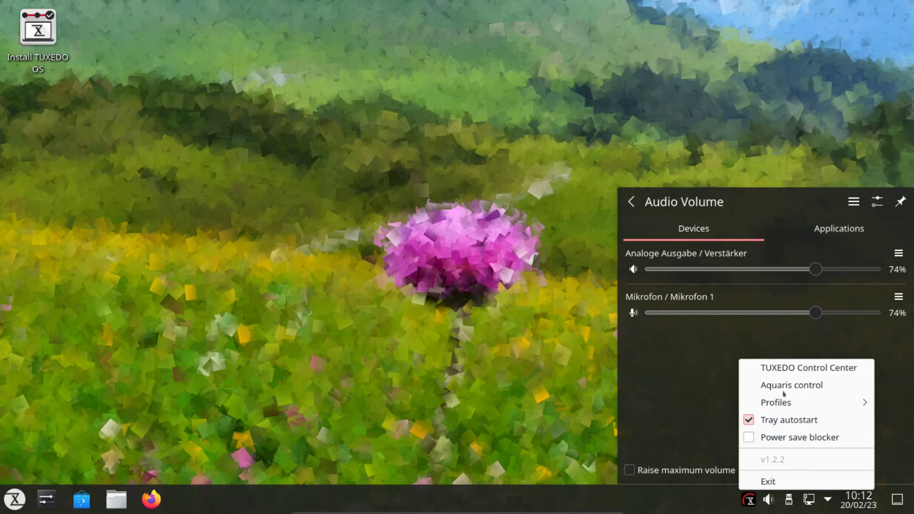
left_click(784, 368)
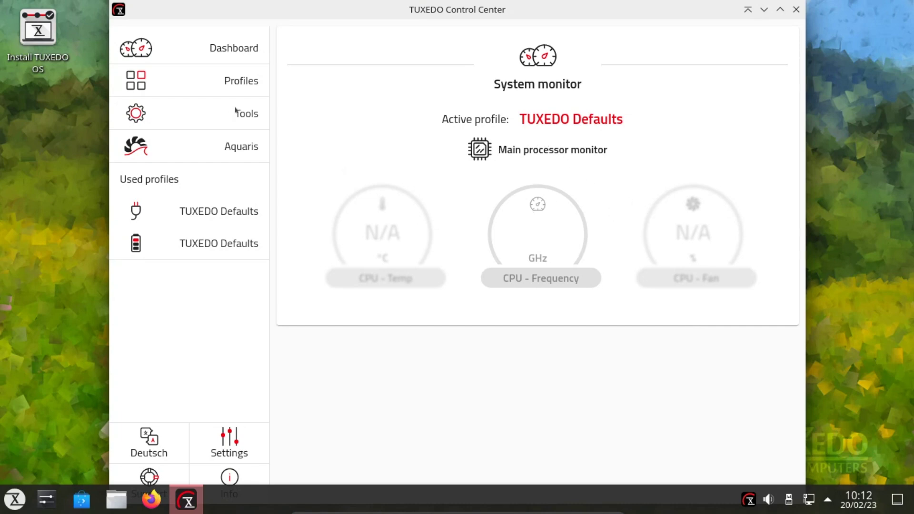
left_click(191, 80)
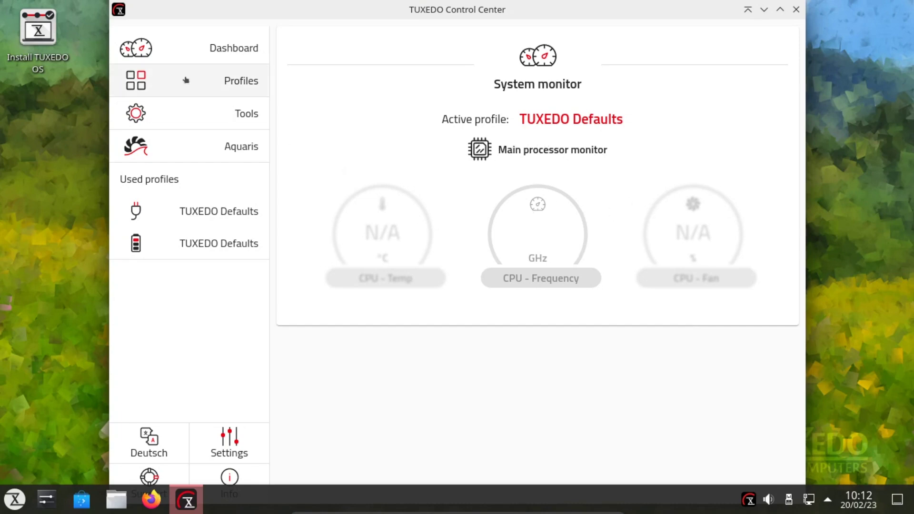
left_click(194, 214)
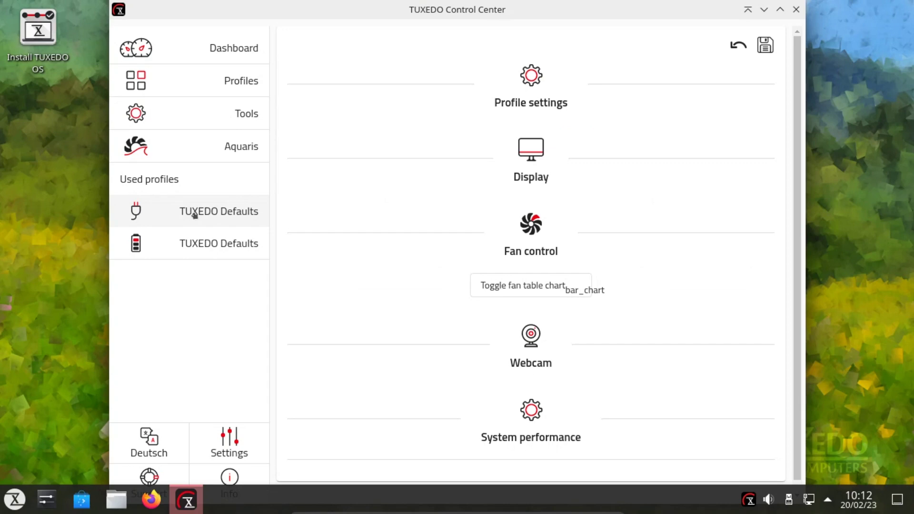
left_click(186, 245)
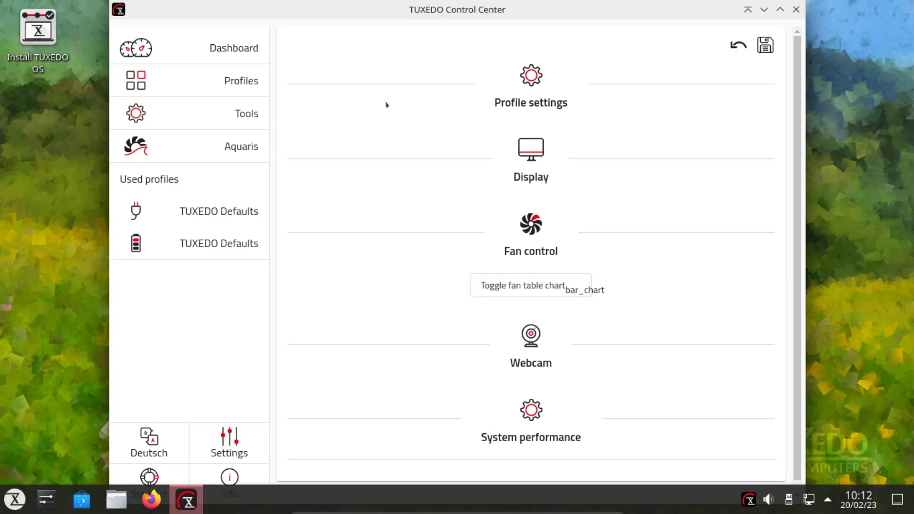
left_click(215, 48)
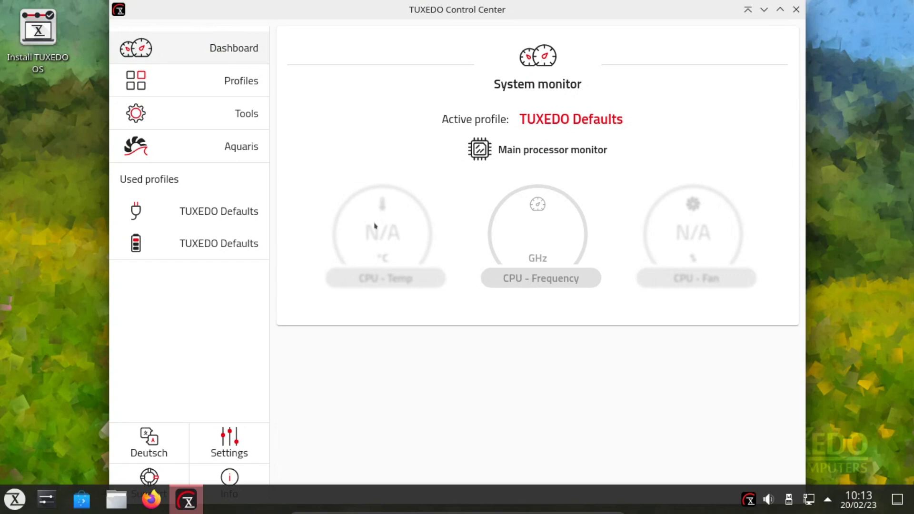
mouse_move(389, 239)
left_click(206, 80)
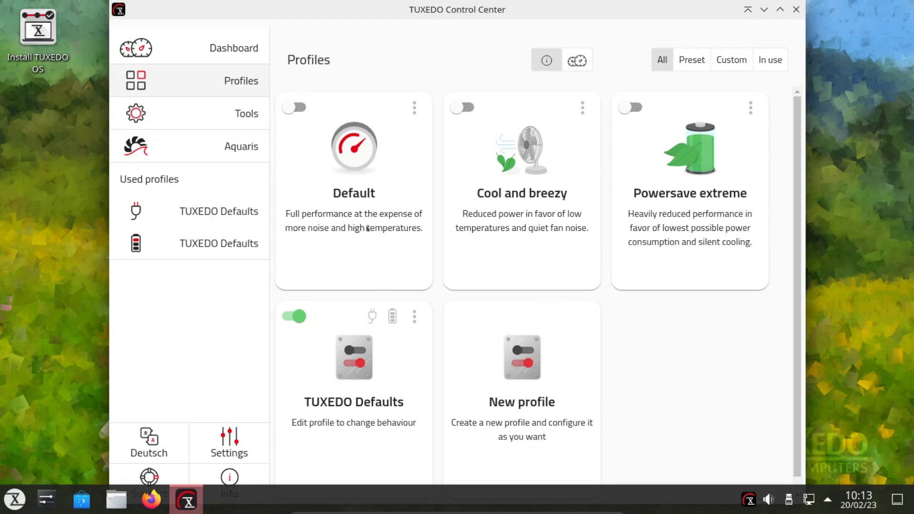
Step: Examine the global profile settings for CPU and fan control in the Control Center
left_click(219, 438)
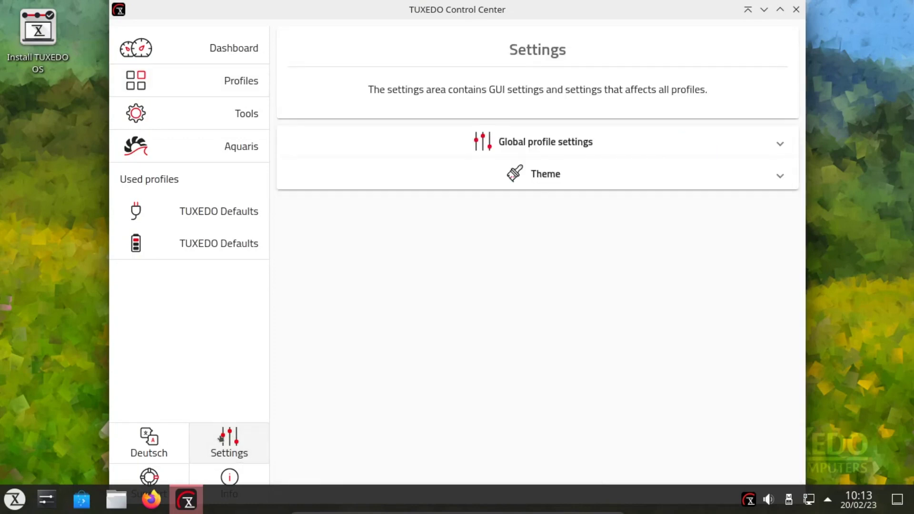
left_click(779, 143)
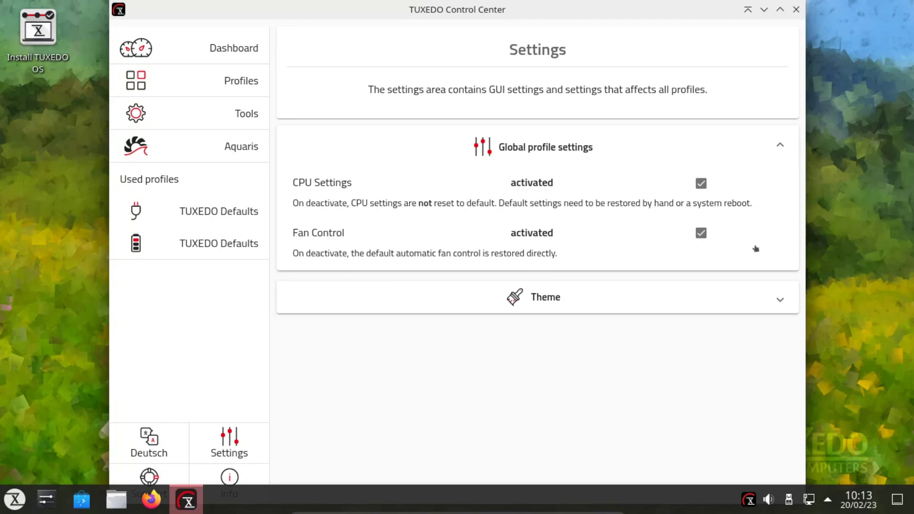
Step: Try the Control Center's dark theme, switch back to the light theme, and close the application
left_click(779, 300)
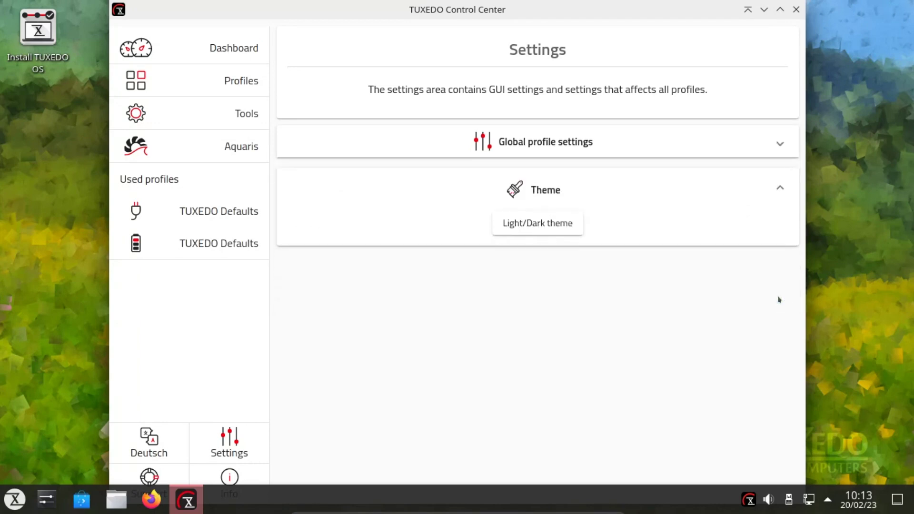
left_click(555, 226)
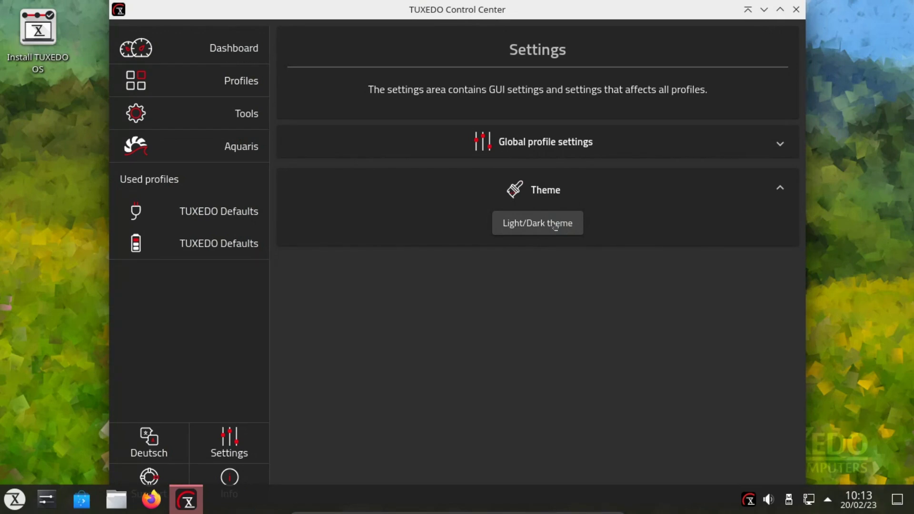
left_click(555, 227)
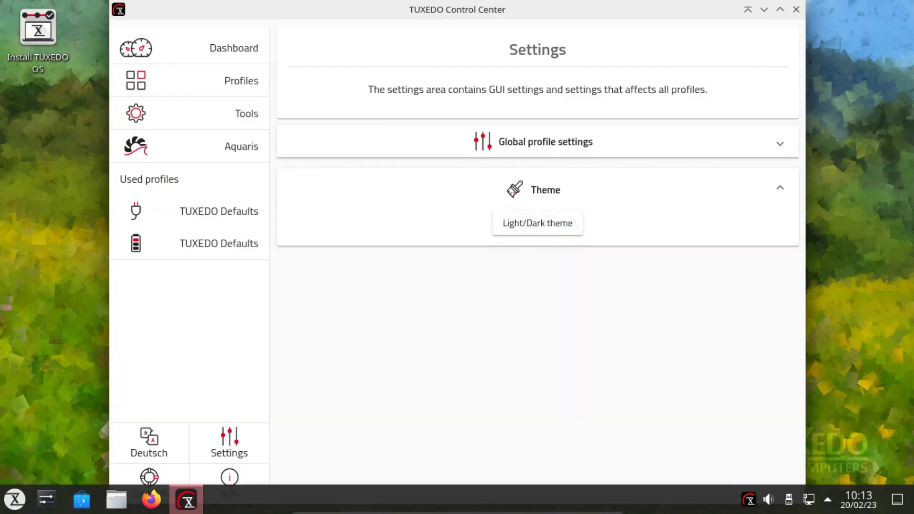
left_click(796, 10)
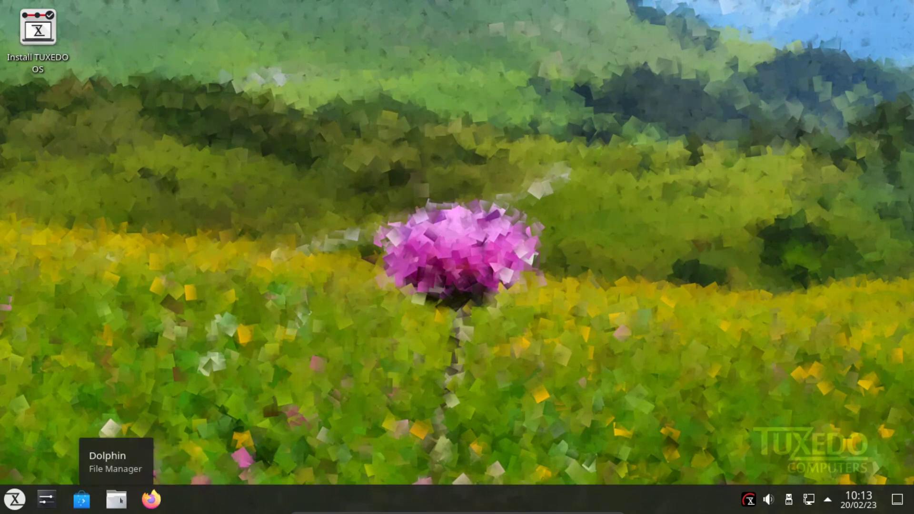
Step: Open the Dolphin file manager and display the Home folder in compact, details and icons views
left_click(117, 500)
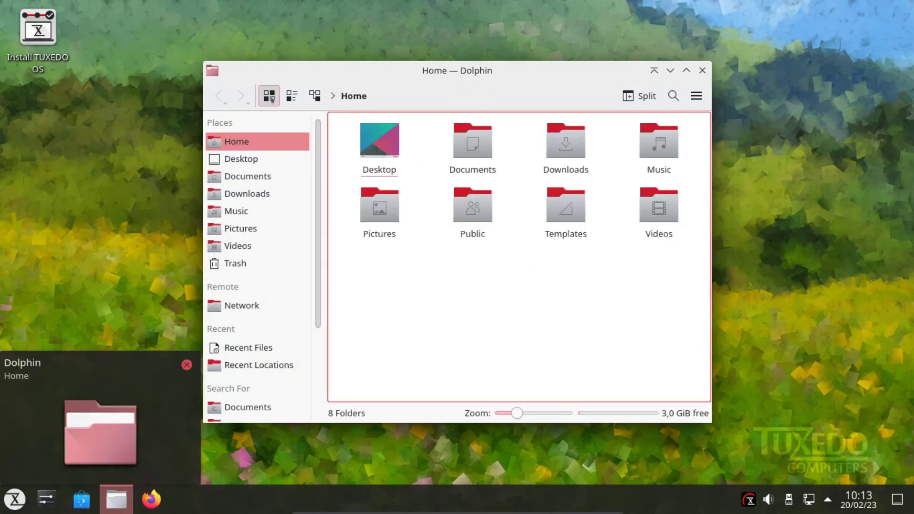
left_click(292, 96)
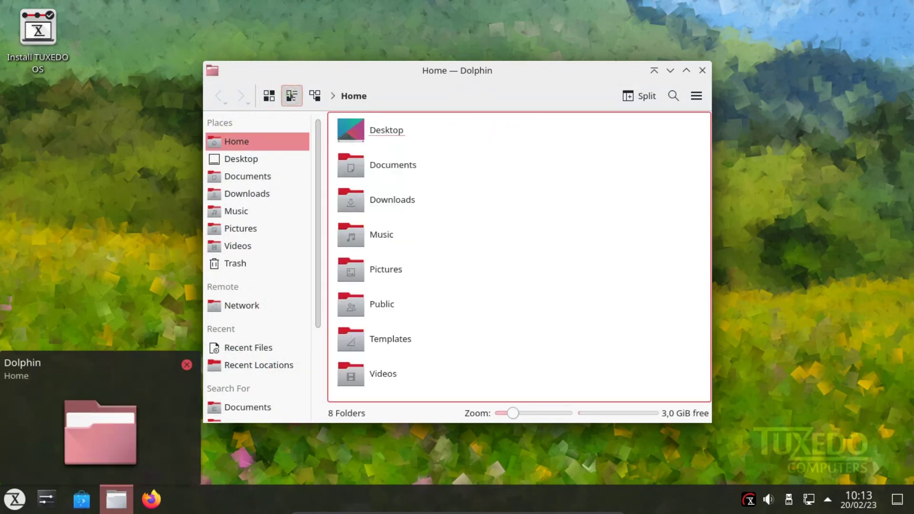
left_click(315, 95)
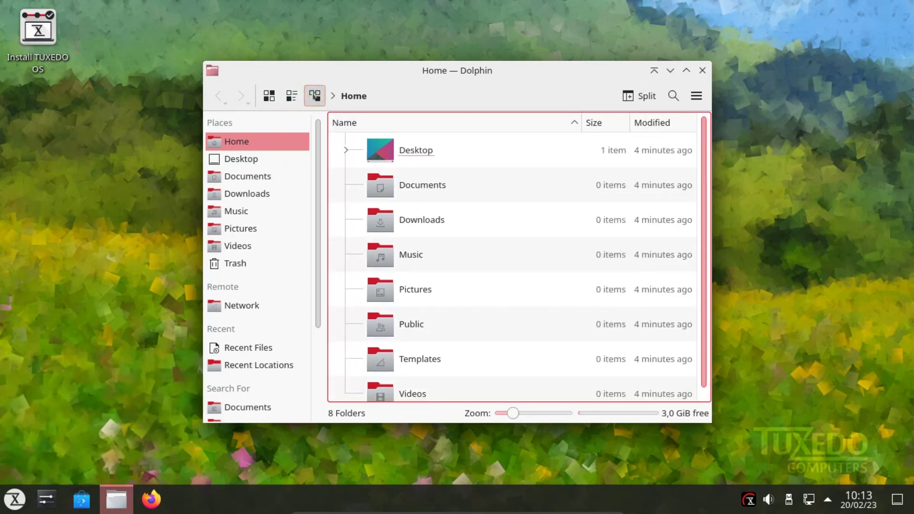
left_click(269, 96)
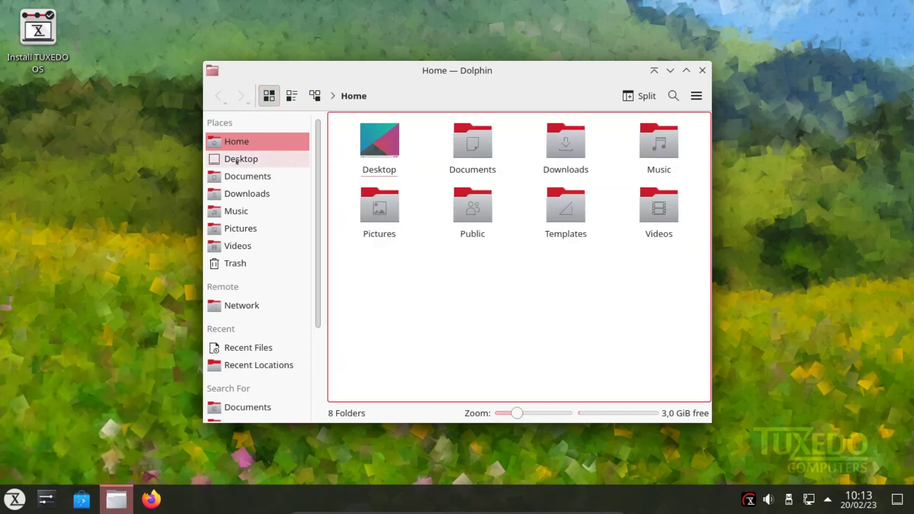
Step: Open the Desktop folder in a new Dolphin tab, close the Home tab, and close the file manager
right_click(236, 160)
left_click(261, 169)
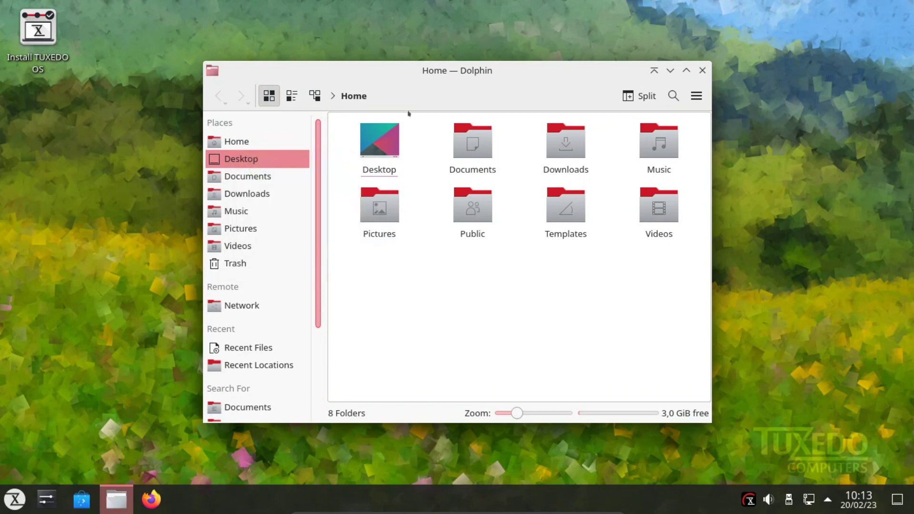
left_click(420, 121)
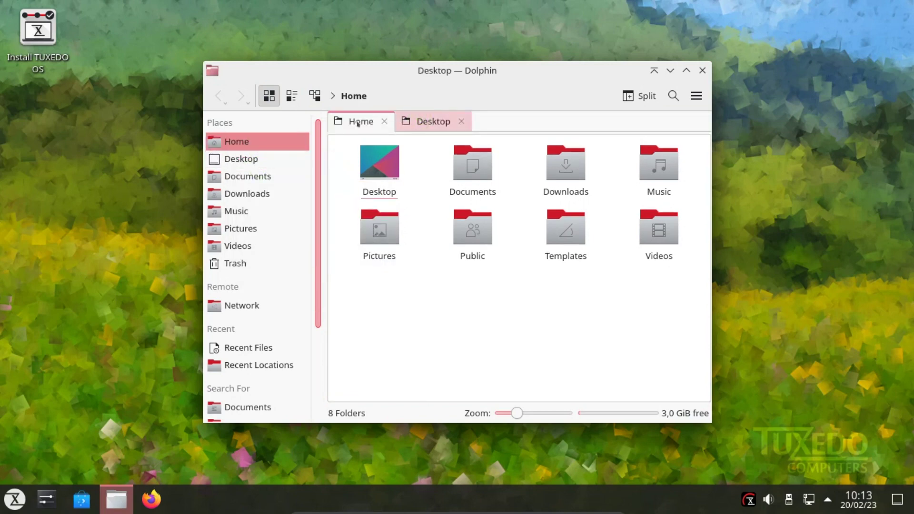
left_click(384, 121)
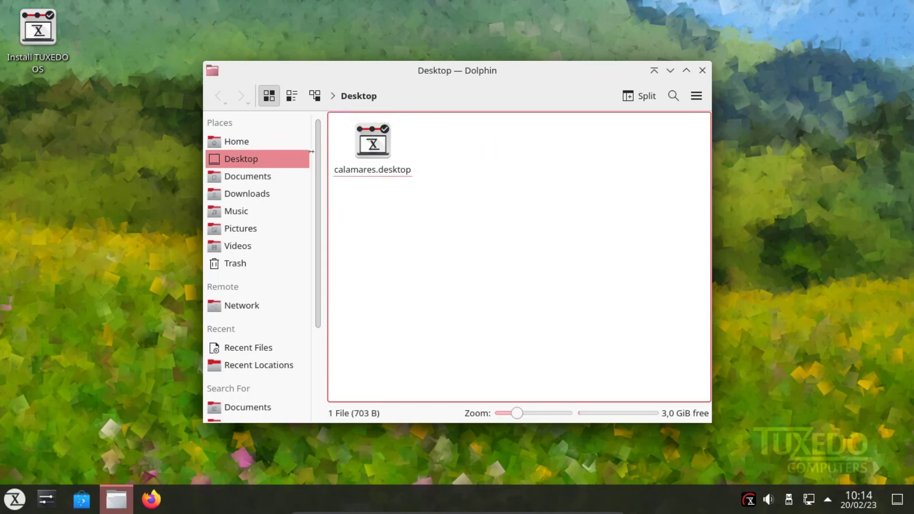
left_click(702, 70)
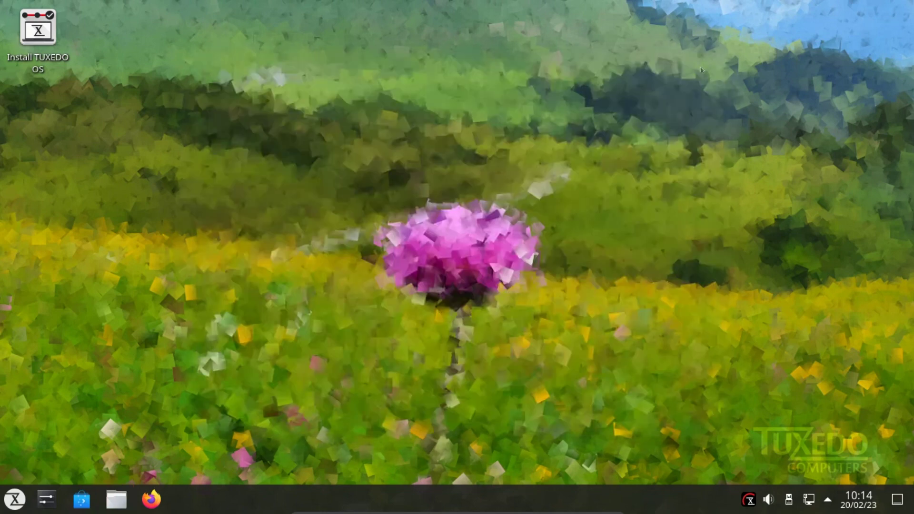
left_click(82, 499)
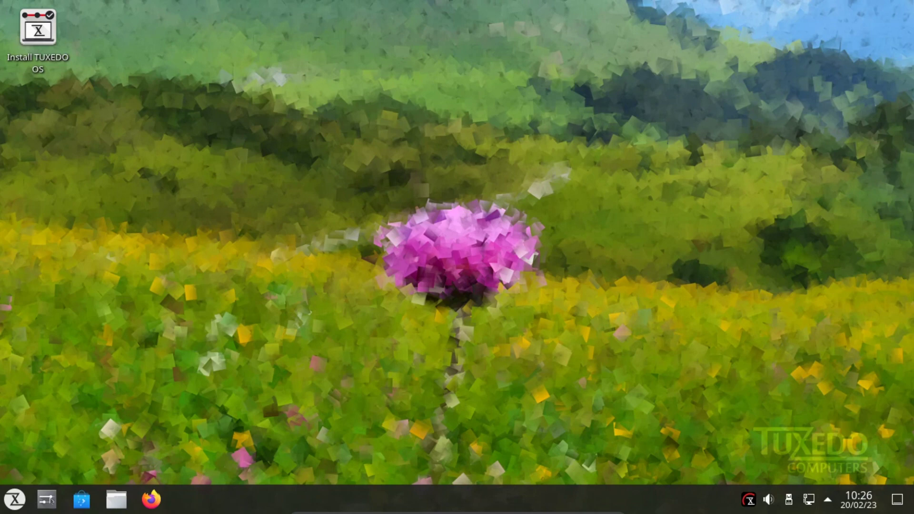
Step: Examine the preinstalled applications in the launcher's categories from Games through TUXEDO, including the full System list
left_click(15, 499)
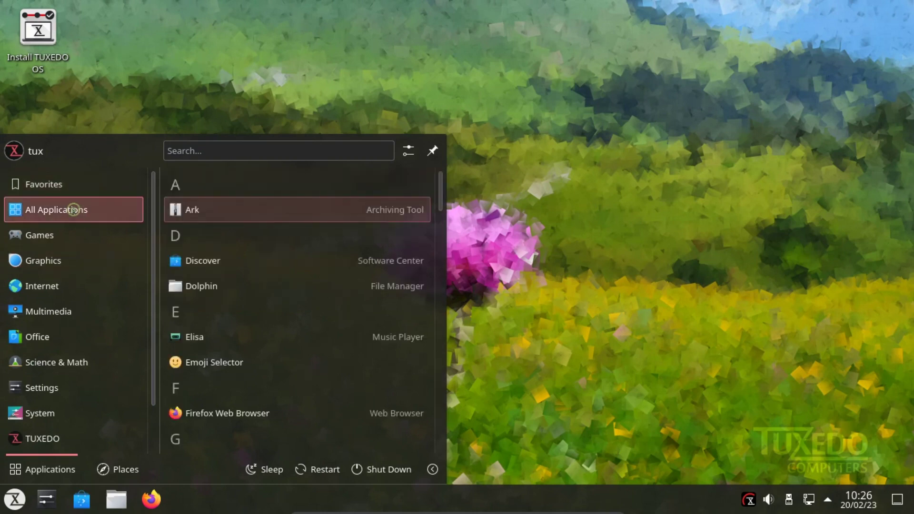
mouse_move(58, 238)
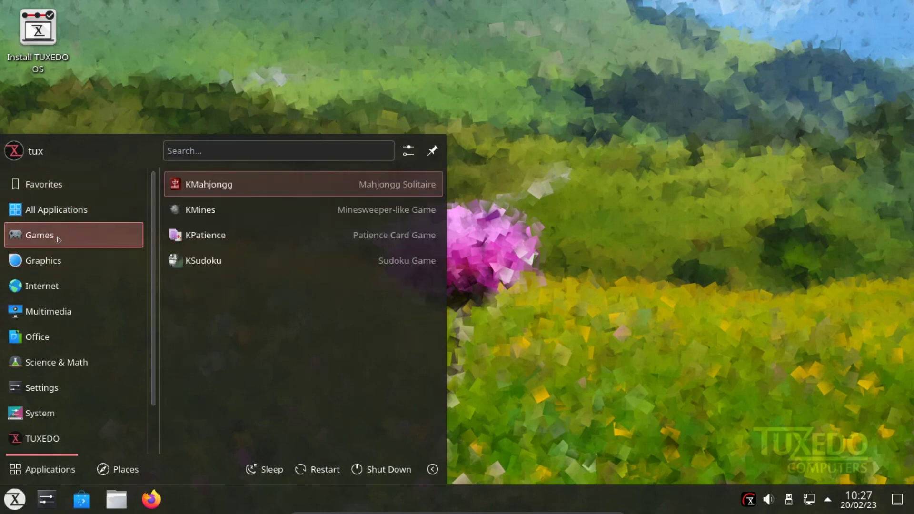
mouse_move(56, 260)
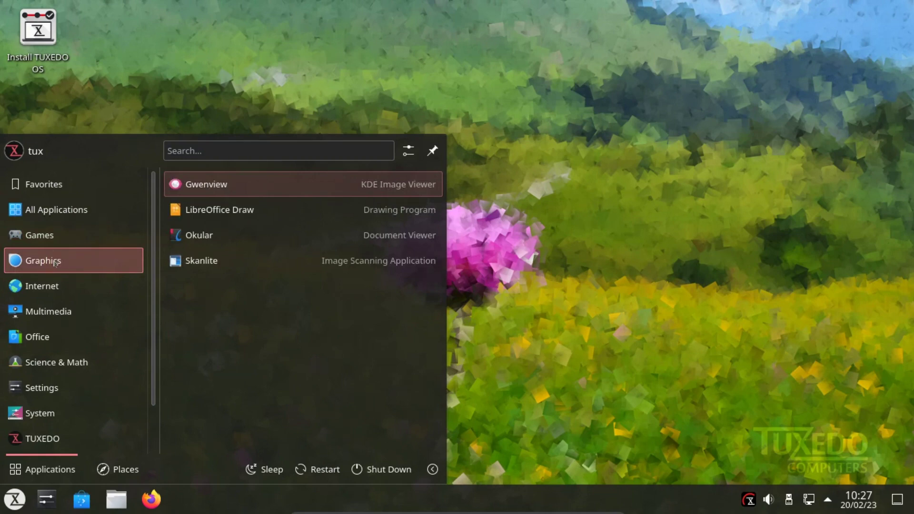
mouse_move(43, 287)
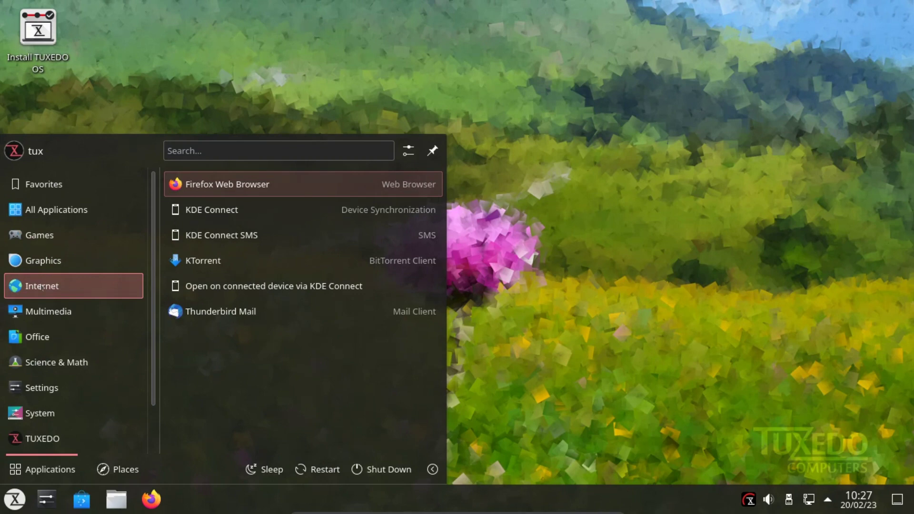
mouse_move(40, 313)
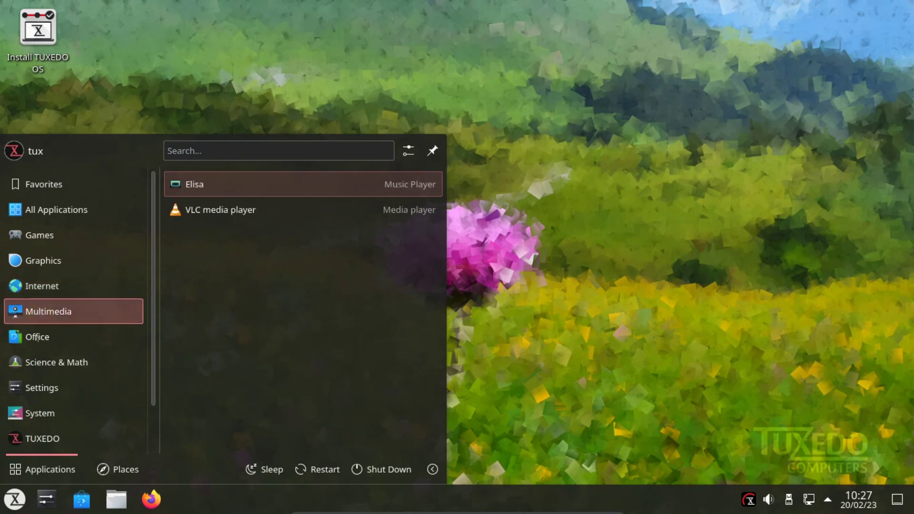
mouse_move(37, 337)
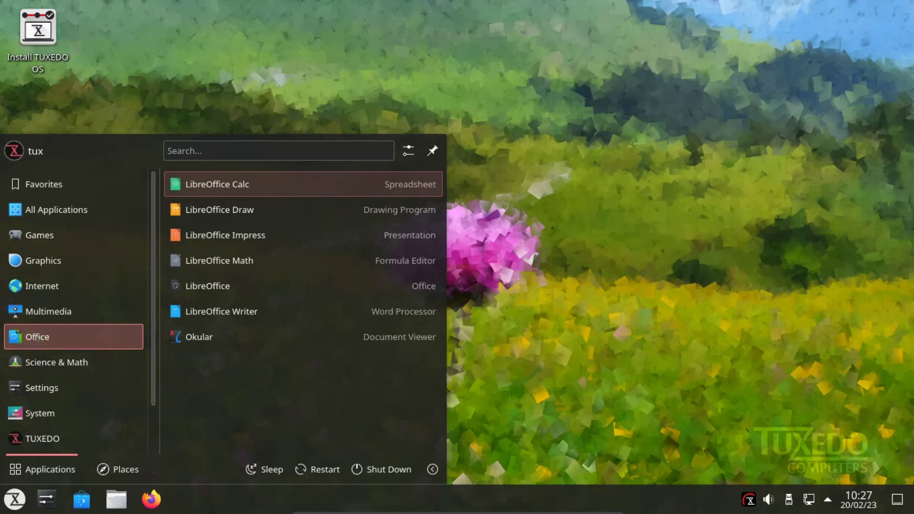
mouse_move(42, 365)
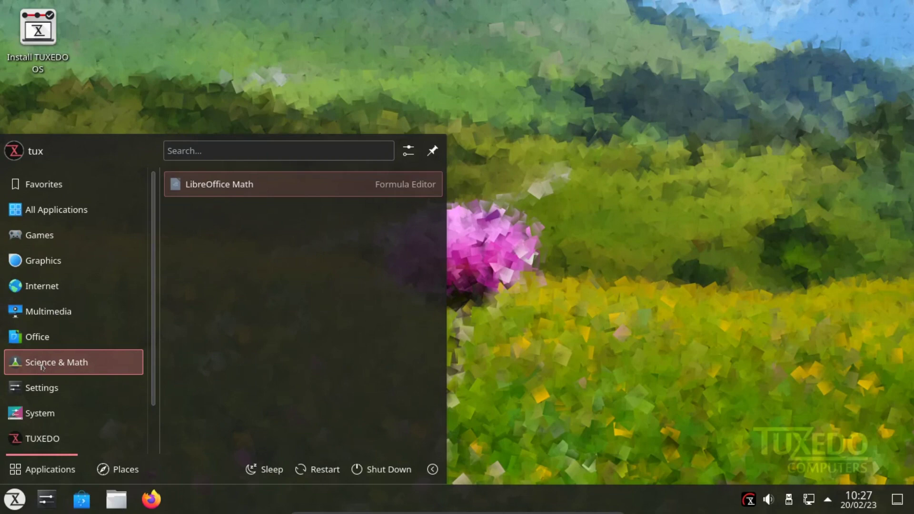
mouse_move(33, 389)
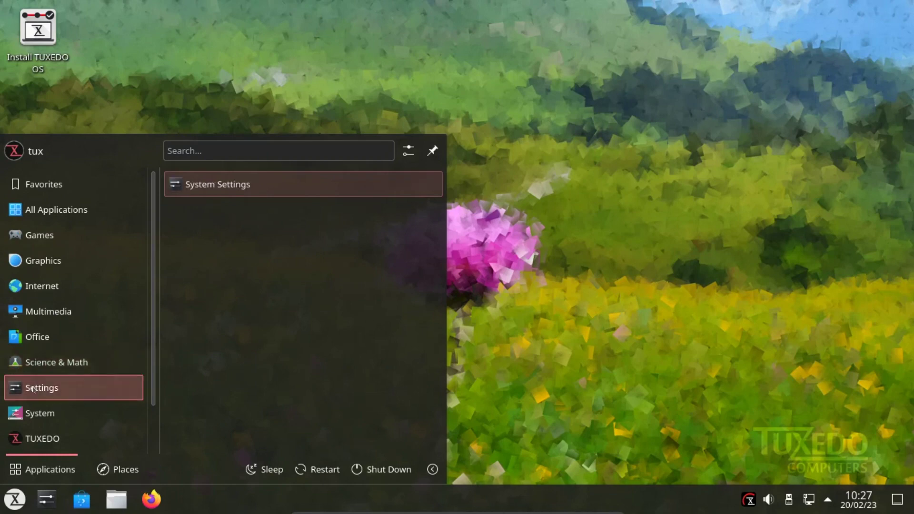
left_click(36, 417)
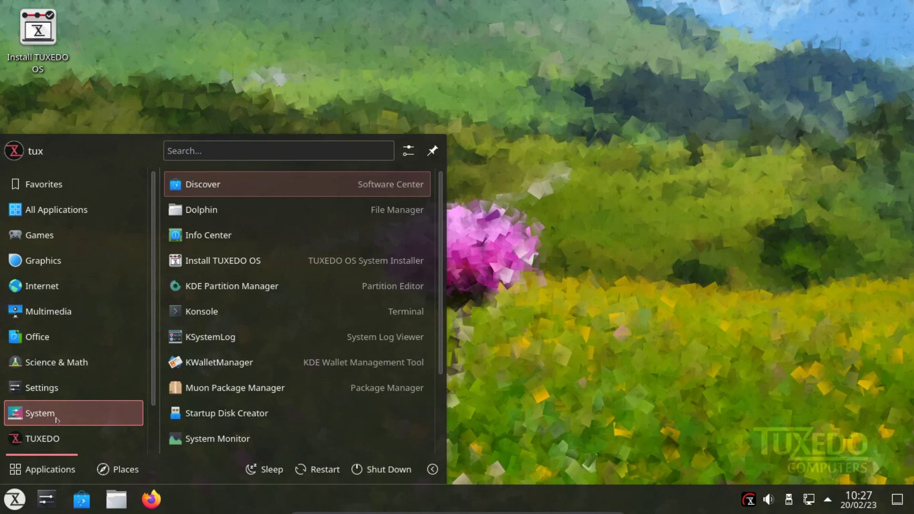
scroll(196, 418, "down", 4)
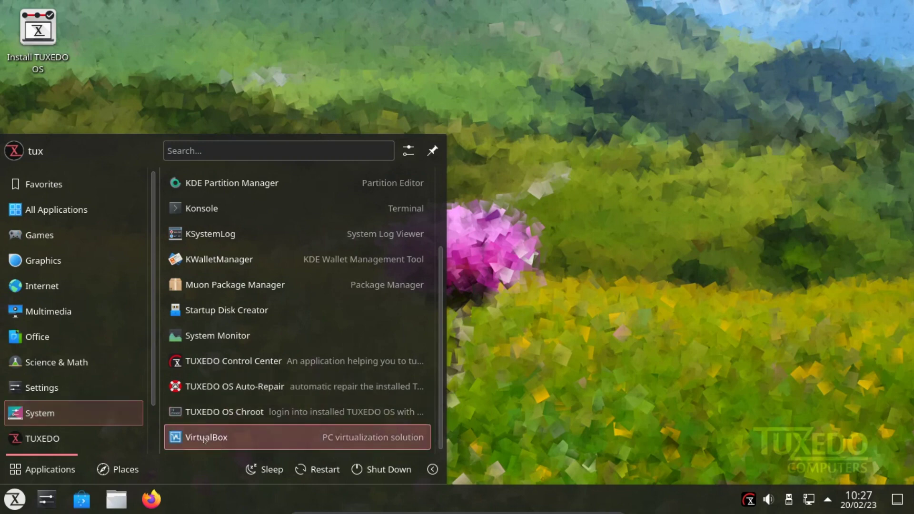
left_click(66, 439)
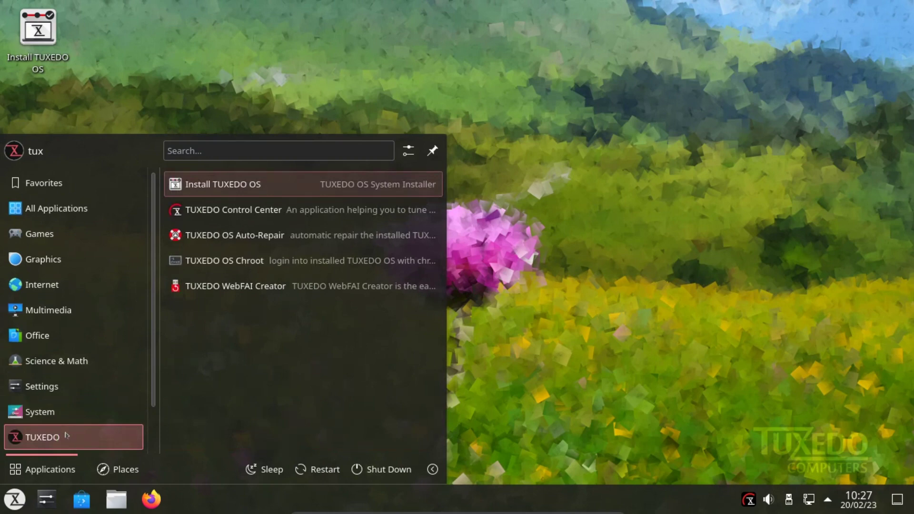
left_click(56, 417)
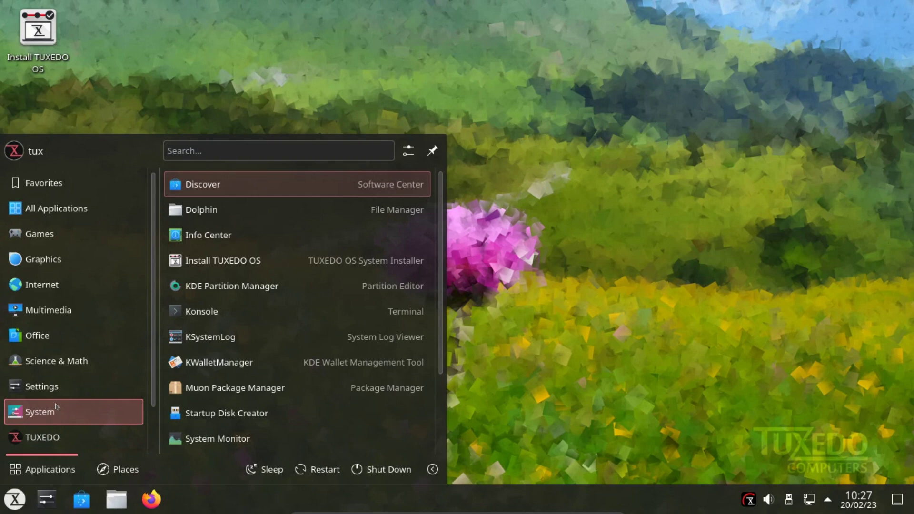
Step: Open System Settings from the application launcher and apply the Dark theme
left_click(43, 393)
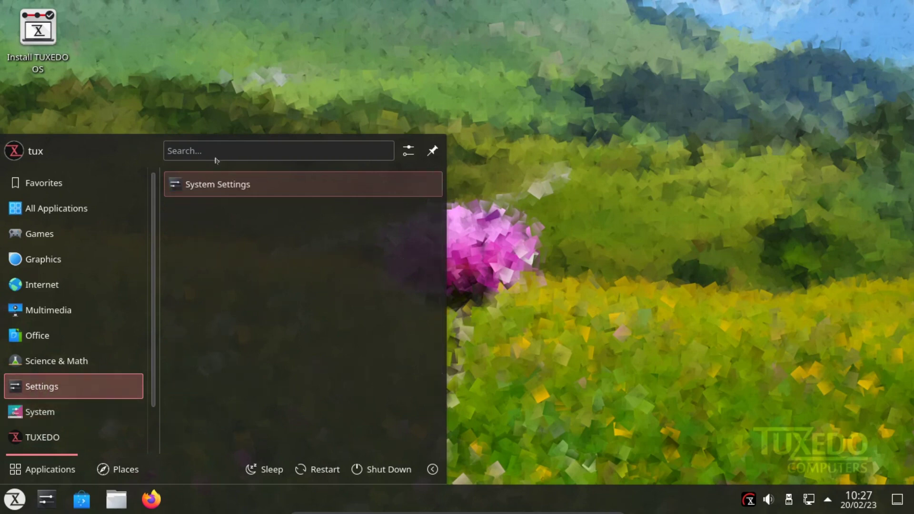
left_click(219, 184)
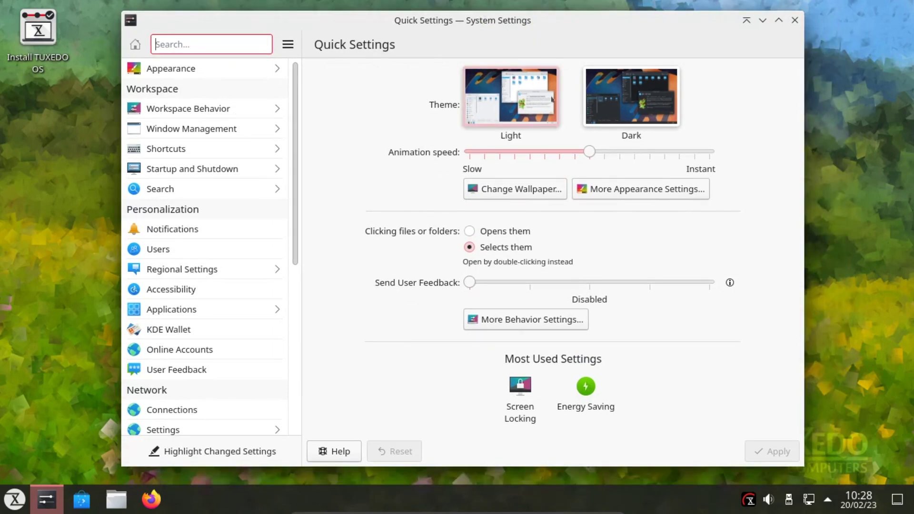
left_click(603, 93)
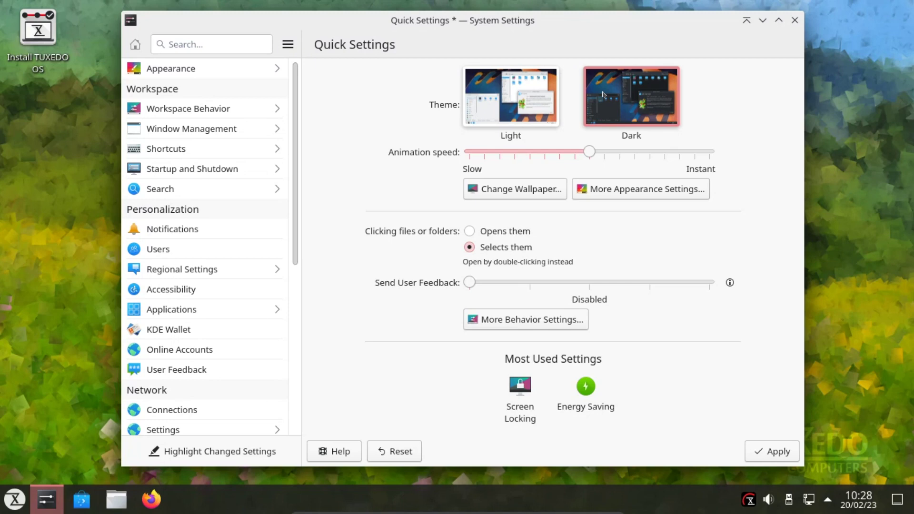
left_click(771, 449)
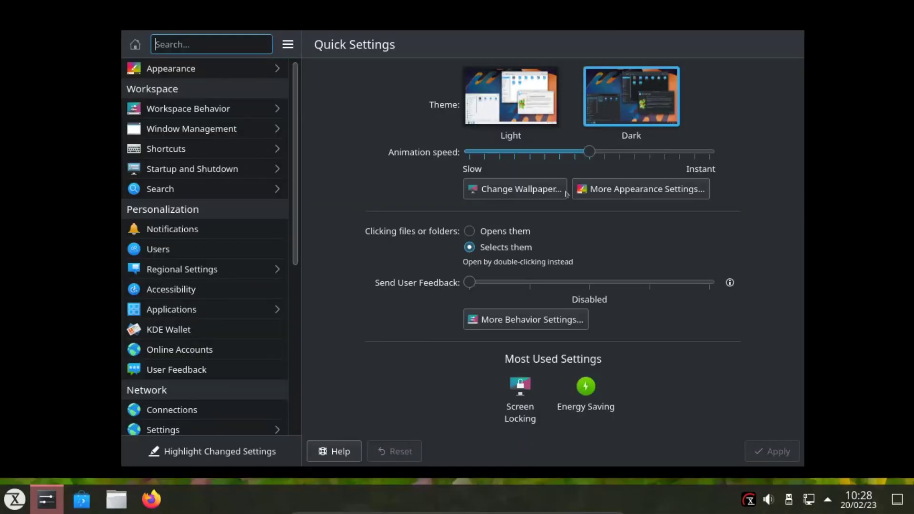
Step: Open the desktop wallpaper settings maximized, browse the available images, and apply the TUXEDO 2204 02 wallpaper
left_click(517, 188)
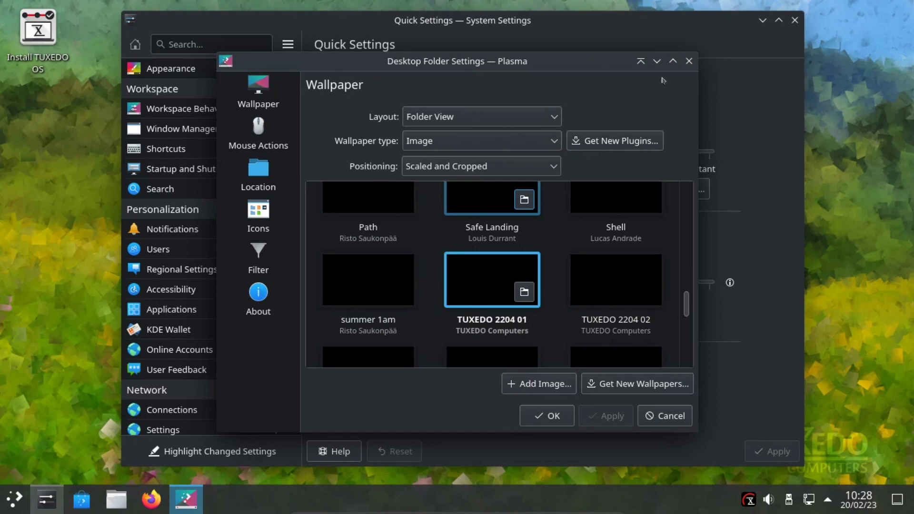
left_click(672, 61)
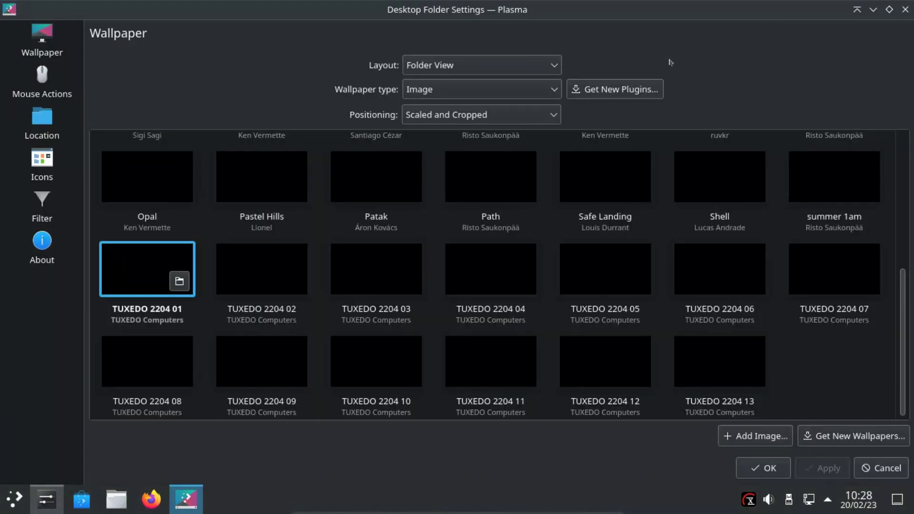
scroll(567, 305, "up", 3)
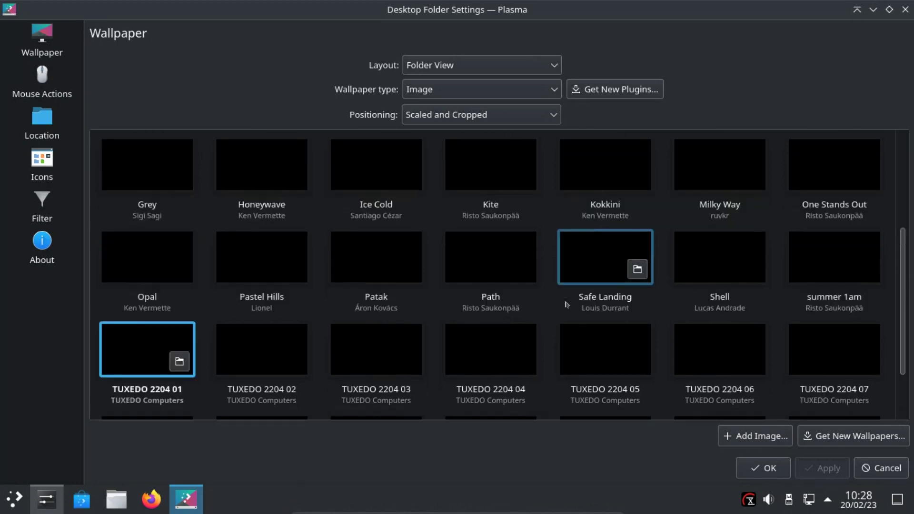
scroll(566, 305, "up", 3)
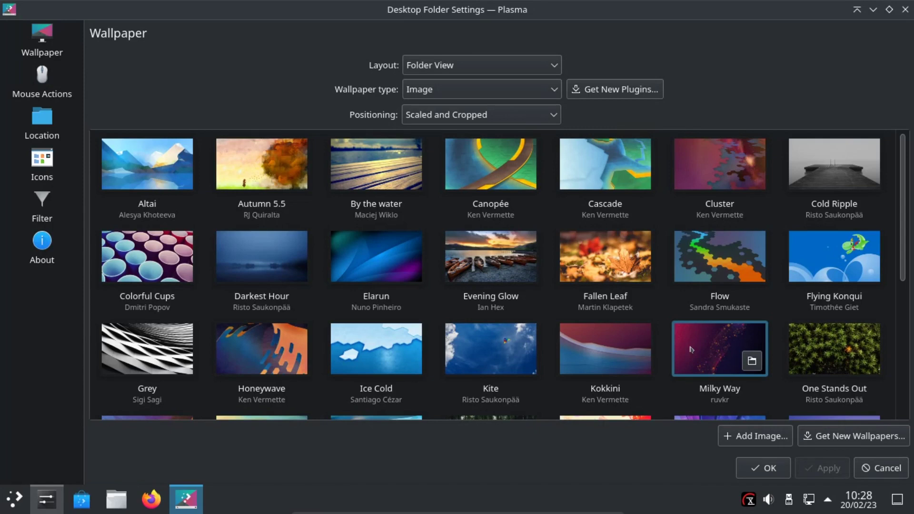
scroll(690, 348, "down", 3)
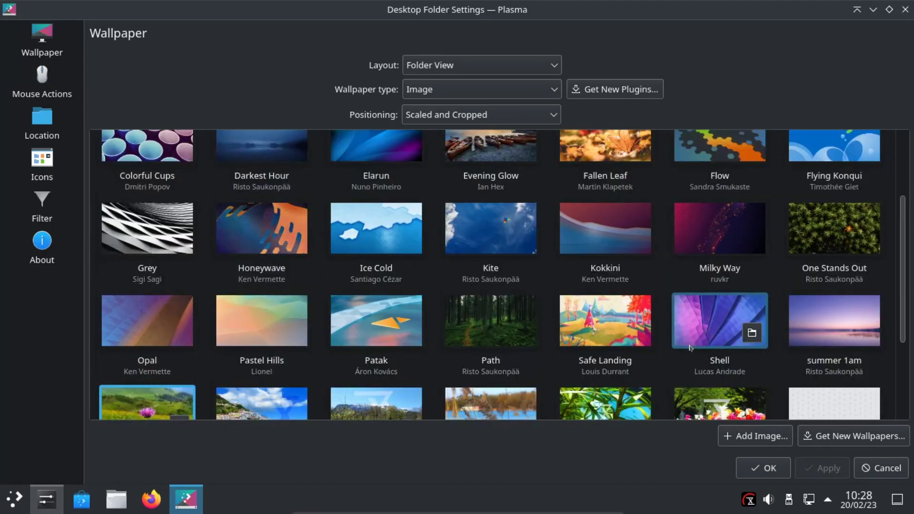
scroll(690, 348, "down", 1)
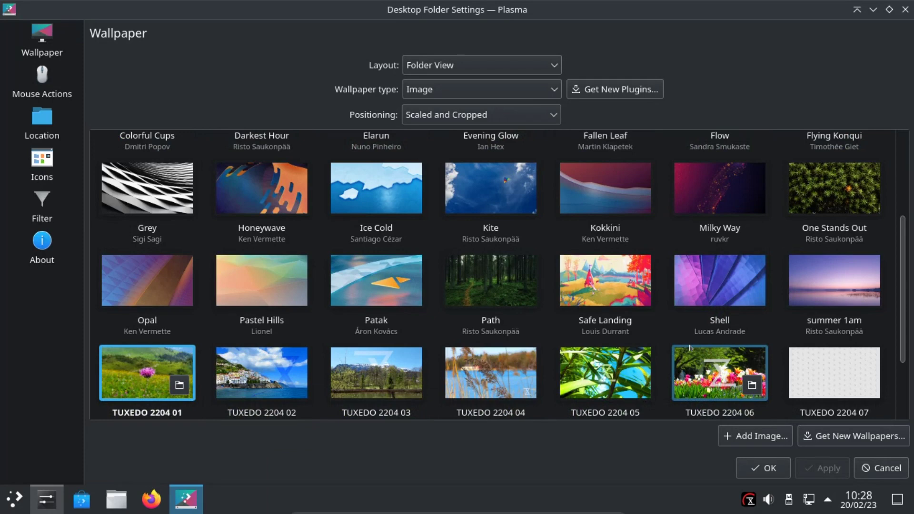
scroll(690, 348, "down", 1)
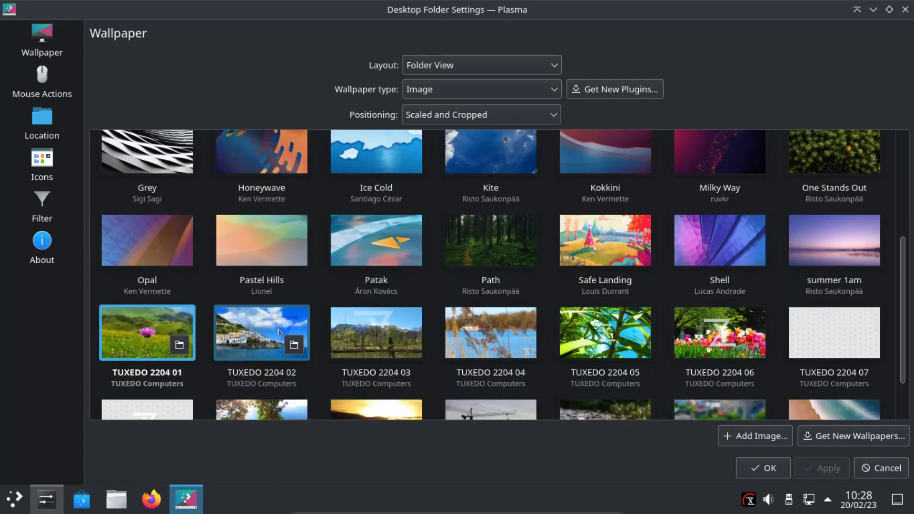
left_click(254, 327)
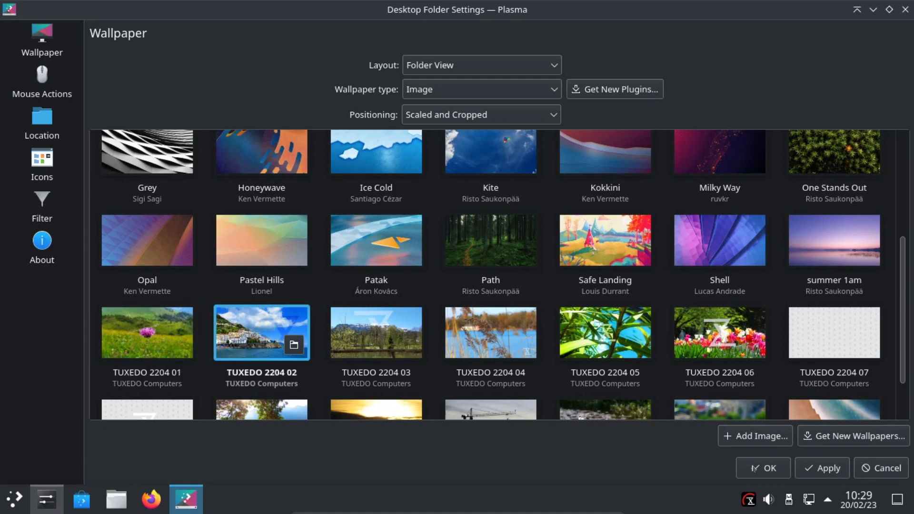
left_click(815, 468)
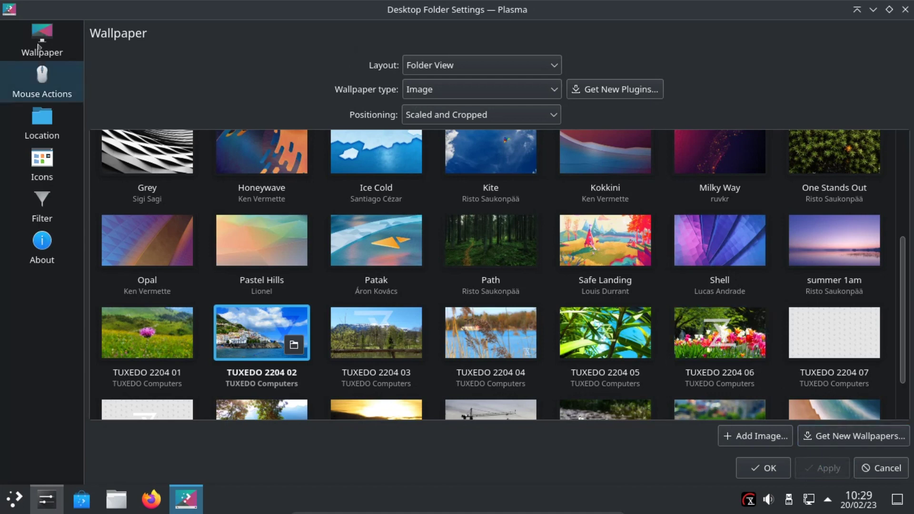
Step: View the desktop's mouse actions, try the Home places item as its location, and restore and apply the Desktop folder option
left_click(42, 76)
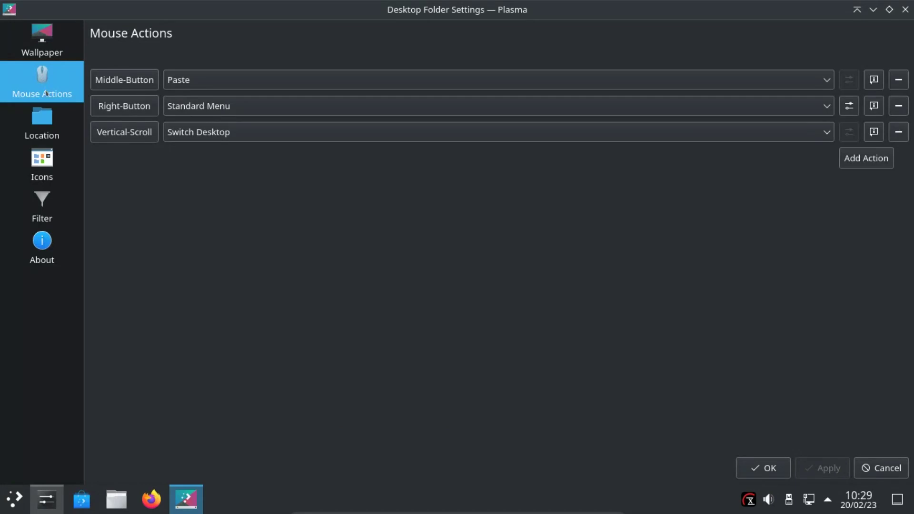
left_click(50, 121)
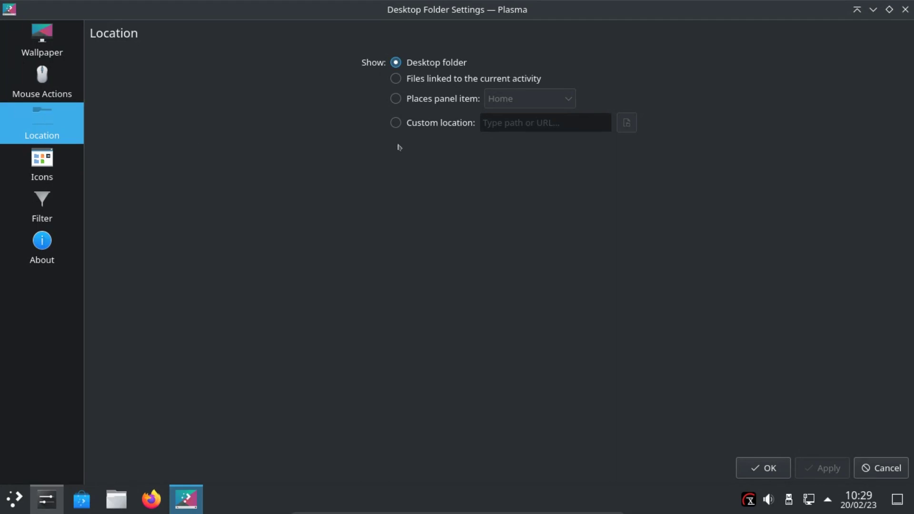
left_click(397, 98)
left_click(523, 100)
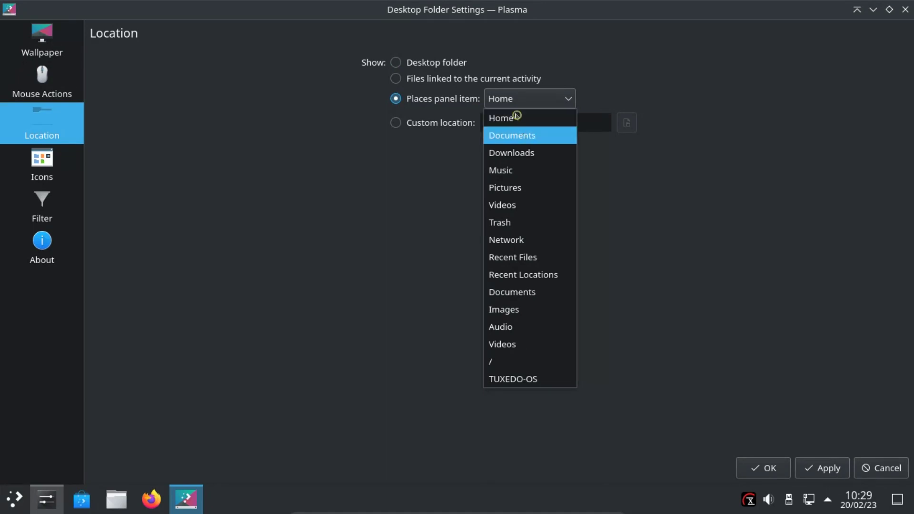
left_click(516, 117)
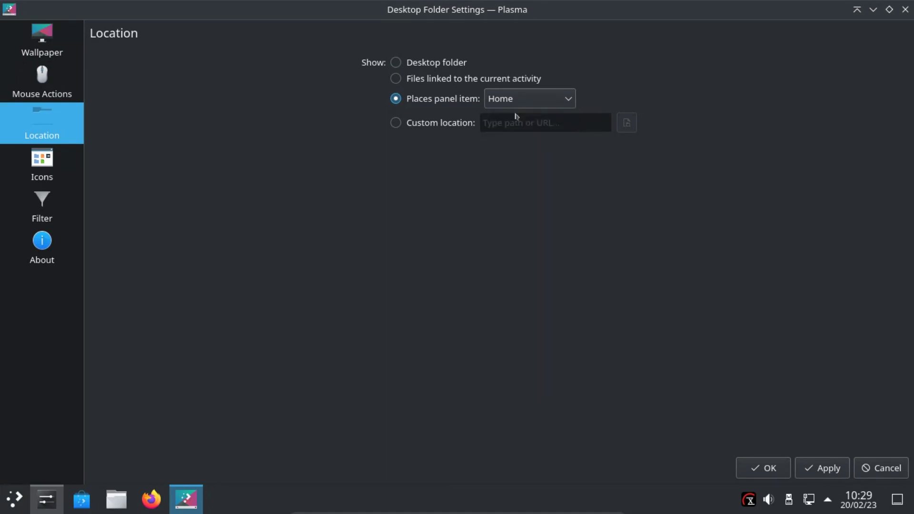
left_click(400, 59)
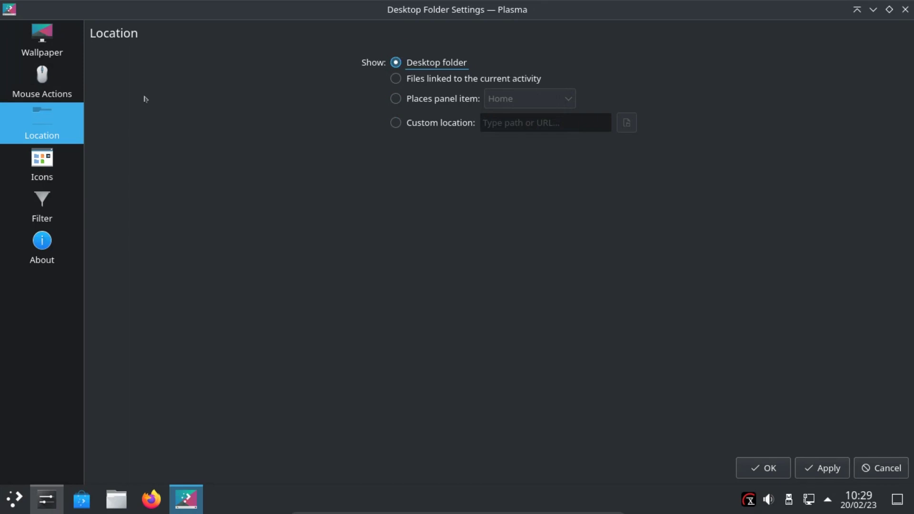
left_click(30, 159)
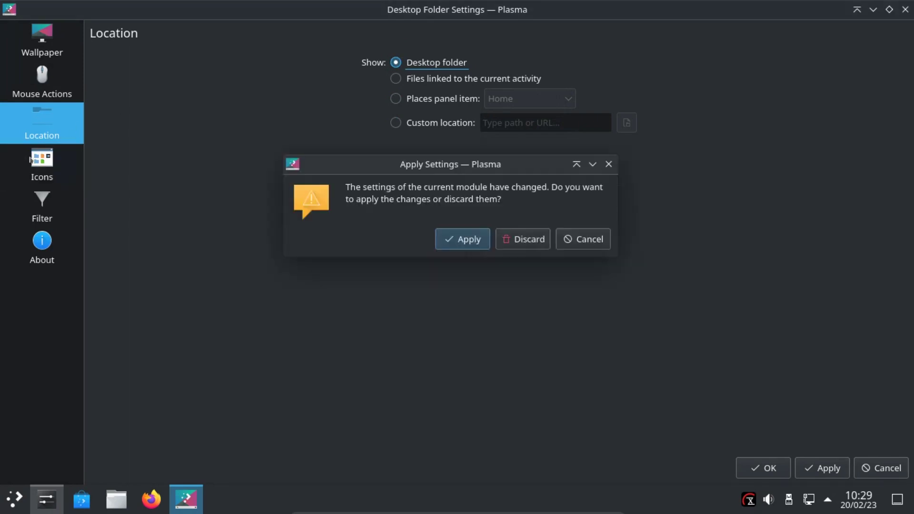
left_click(457, 242)
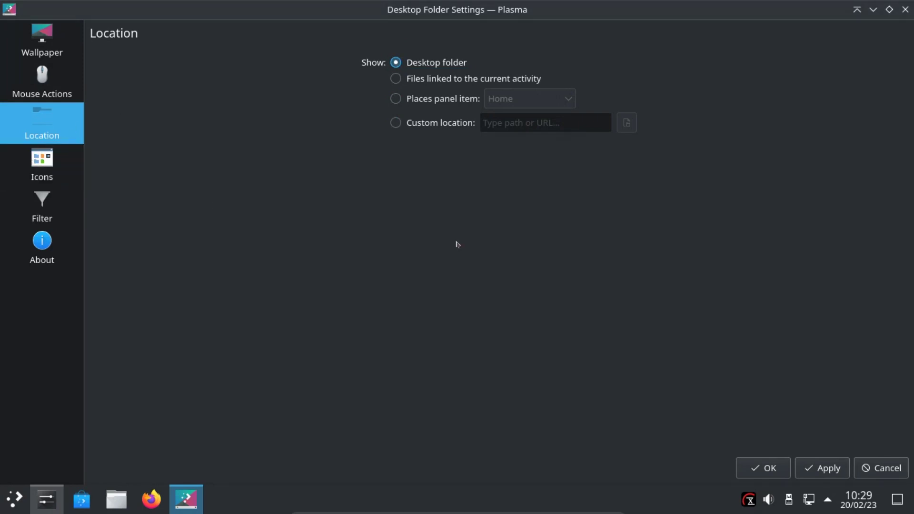
Step: Set the desktop icon size to the smallest setting and apply it
left_click(43, 162)
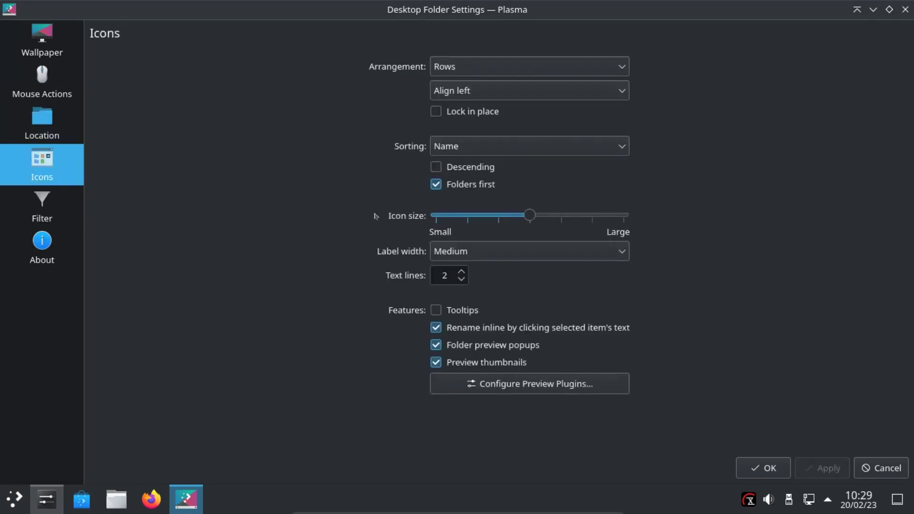
left_click(437, 216)
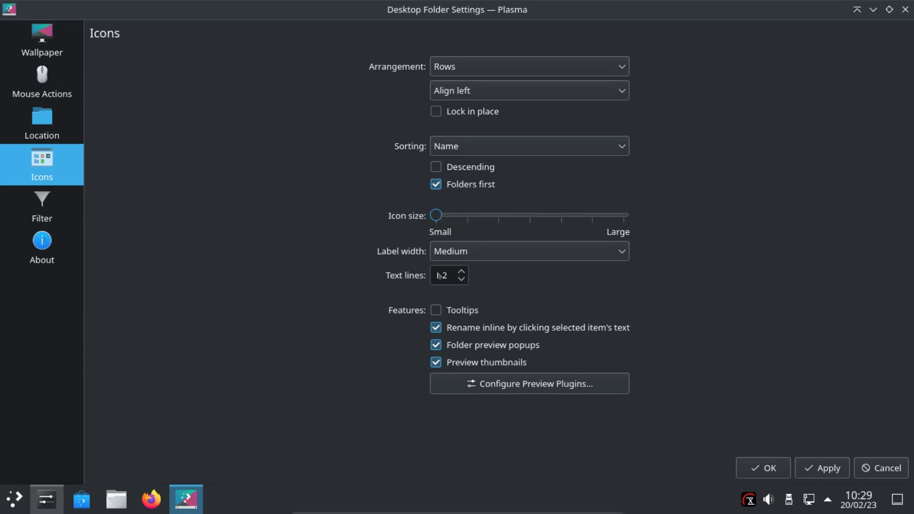
left_click(809, 468)
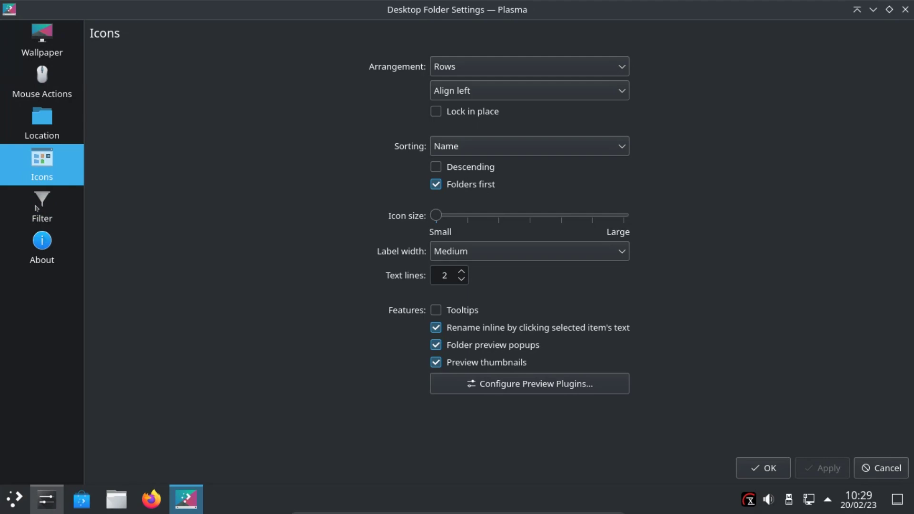
Step: View the desktop's file filter settings and close the desktop folder settings, accepting the changes
left_click(36, 208)
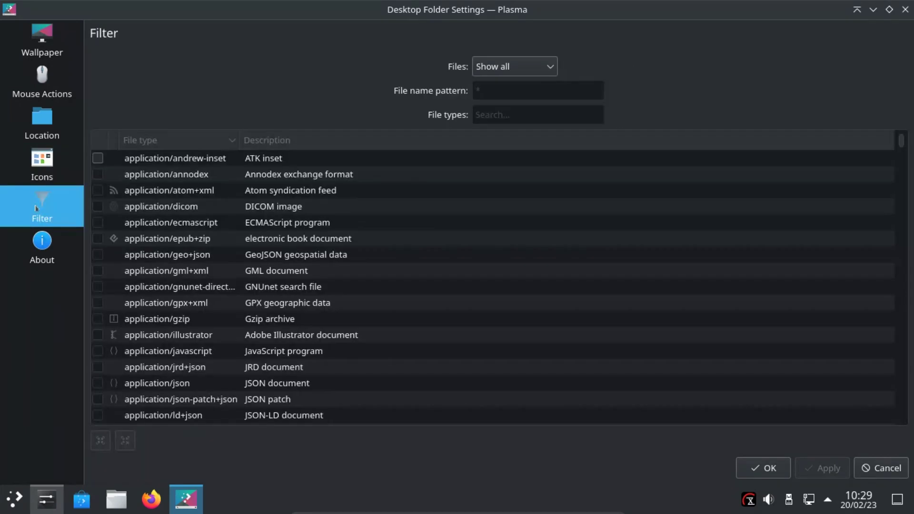
left_click(750, 465)
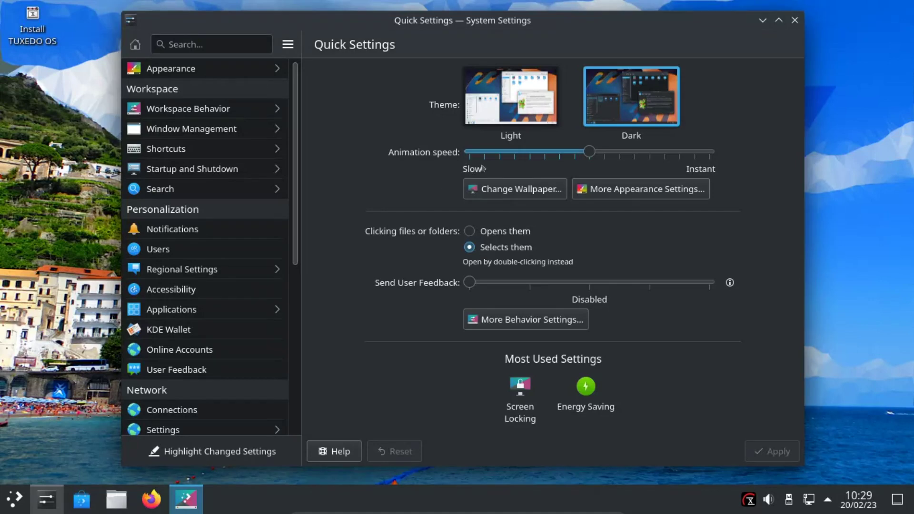
Step: Open the full appearance settings and apply the TUXEDO Twilight global theme
left_click(596, 184)
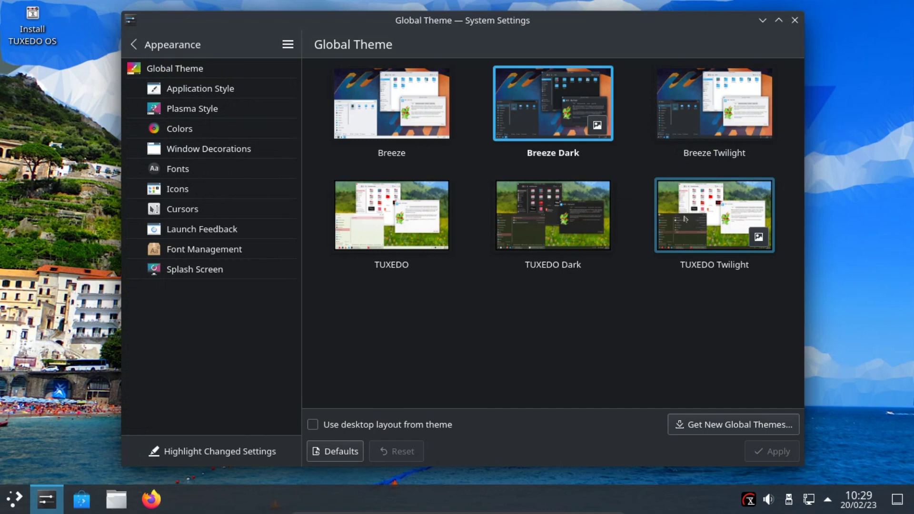
left_click(704, 215)
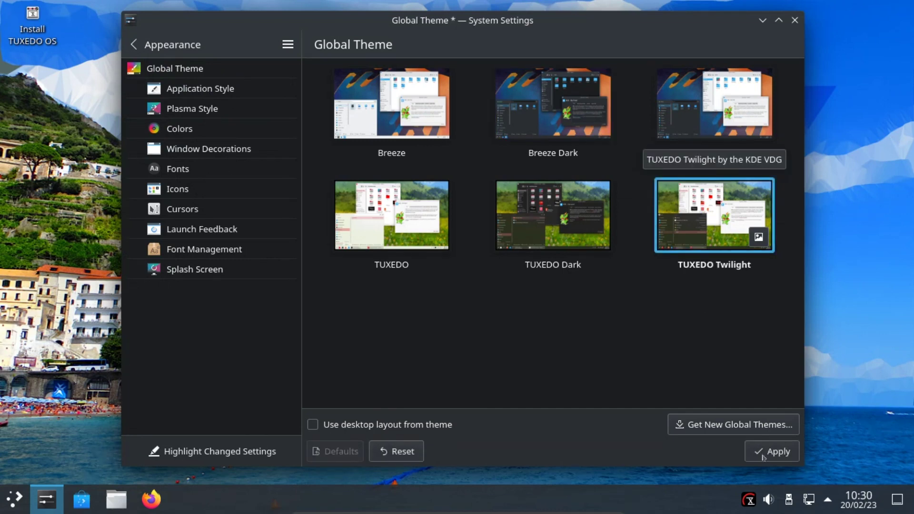
left_click(767, 452)
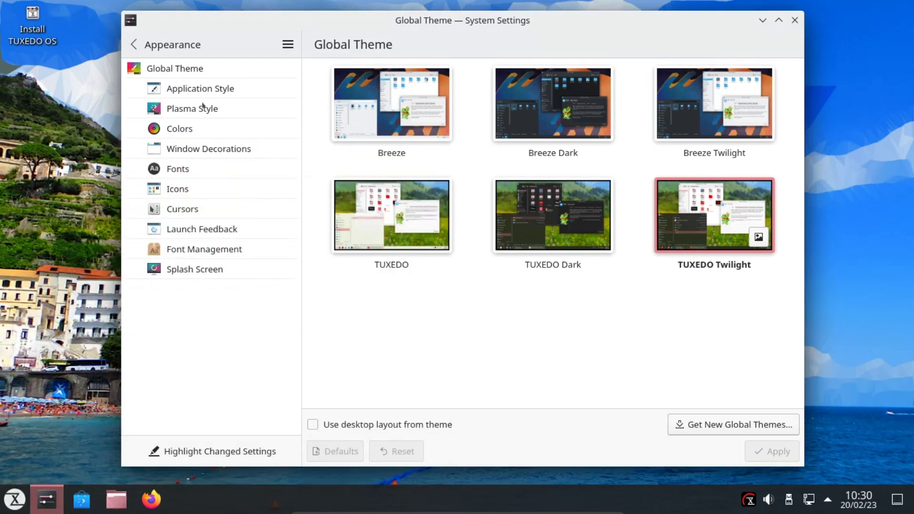
Step: Browse the application styles and apply Adwaita-HighContrastInverse
left_click(191, 91)
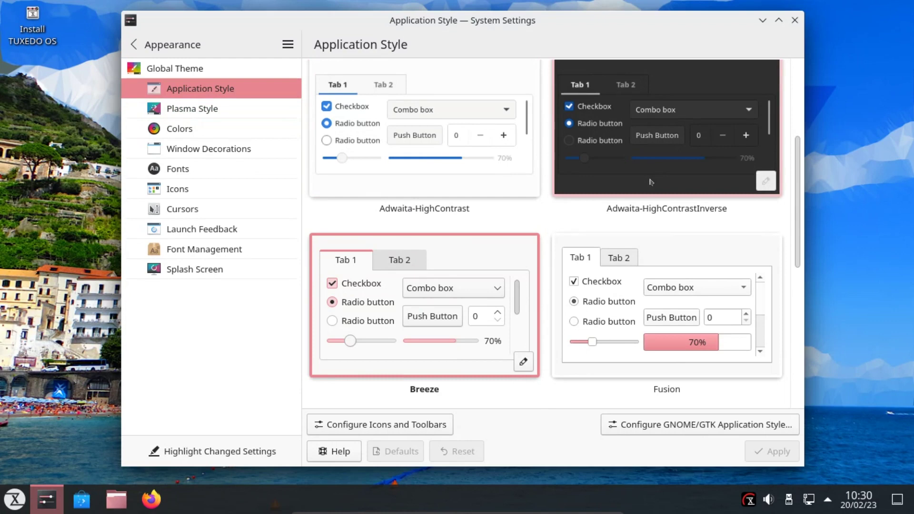
scroll(650, 182, "up", 1)
left_click(633, 202)
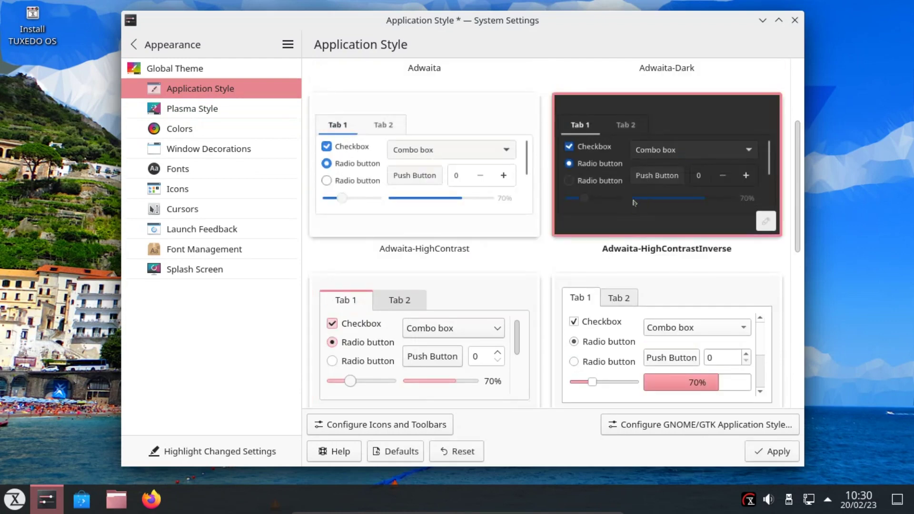
left_click(763, 452)
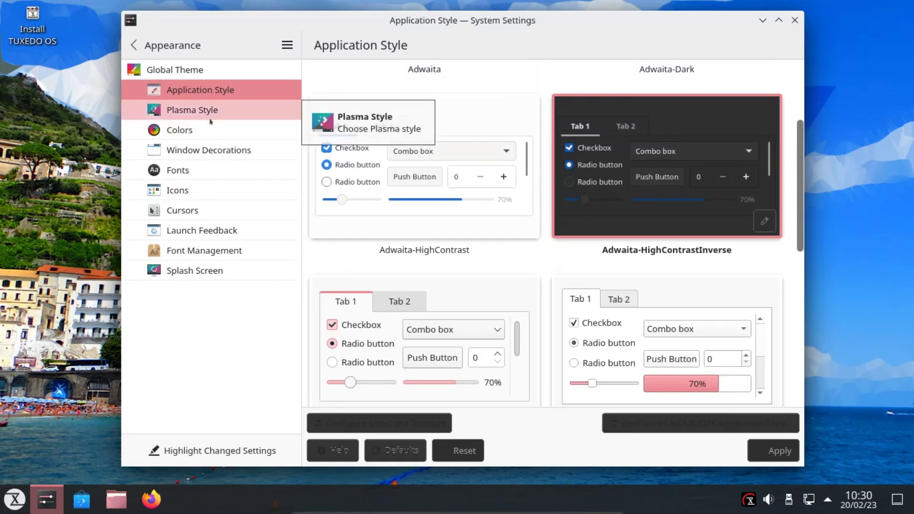
Step: Look through the remaining application styles and view the Plasma Style page
scroll(548, 295, "down", 1)
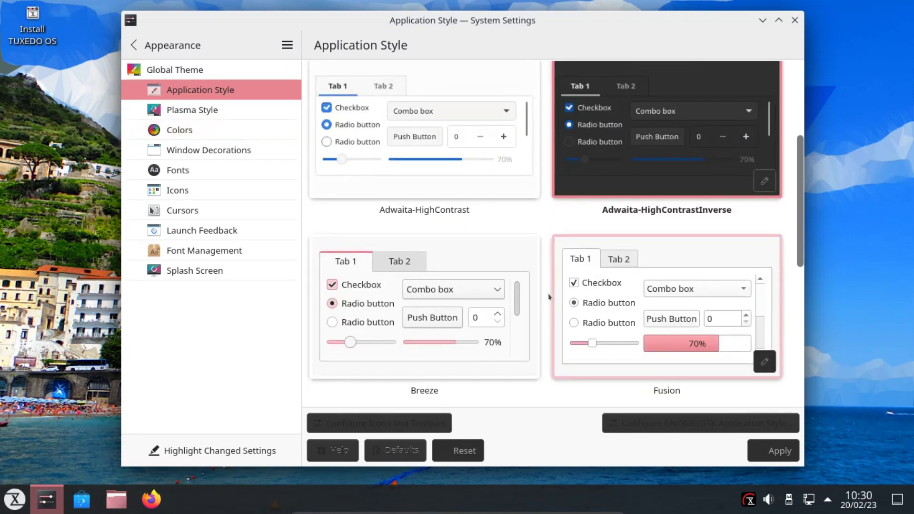
scroll(549, 296, "down", 3)
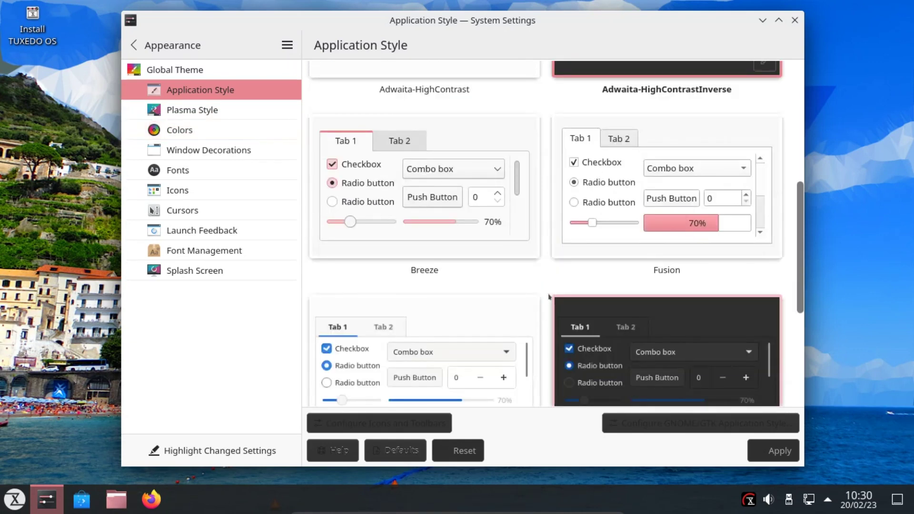
scroll(549, 297, "down", 4)
scroll(548, 296, "down", 2)
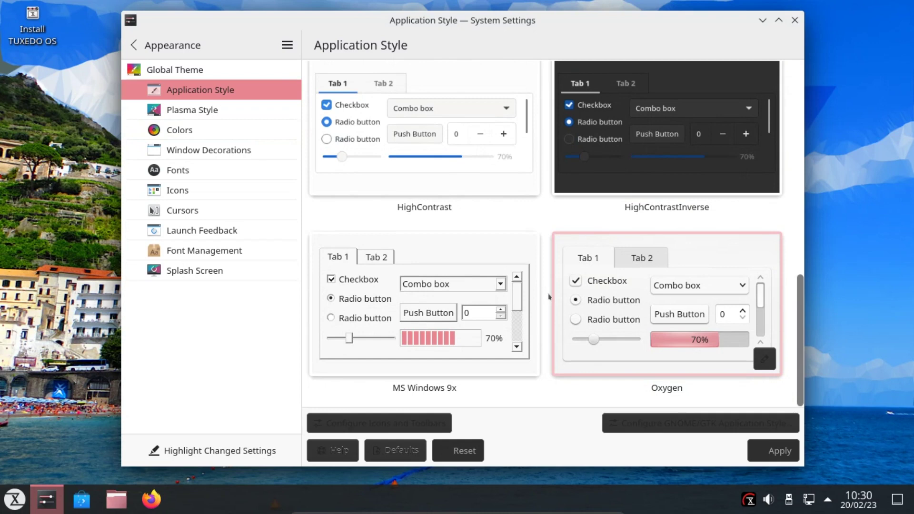
scroll(548, 297, "up", 7)
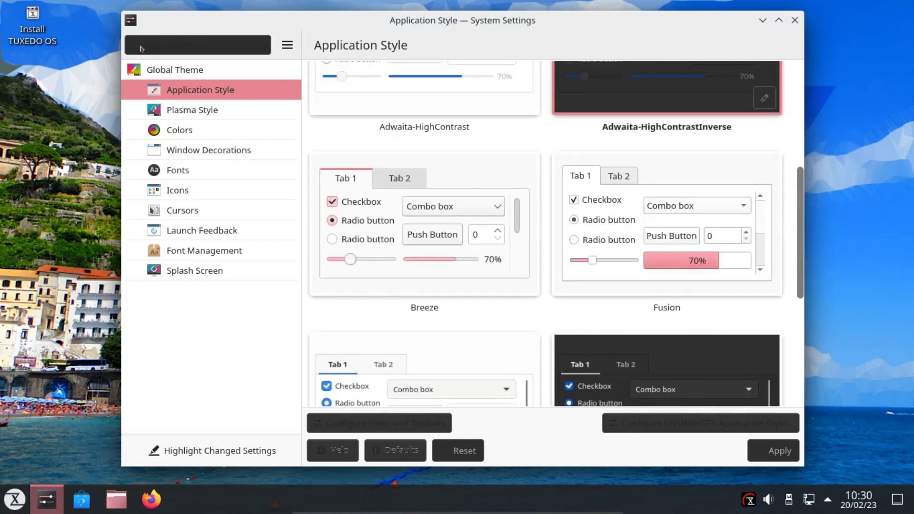
left_click(200, 110)
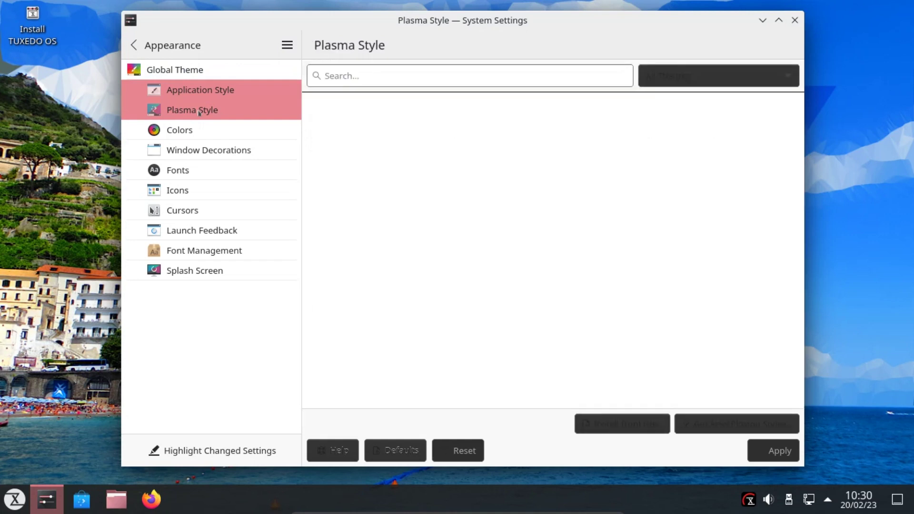
Step: Return to the application styles and apply Adwaita-Dark
left_click(200, 92)
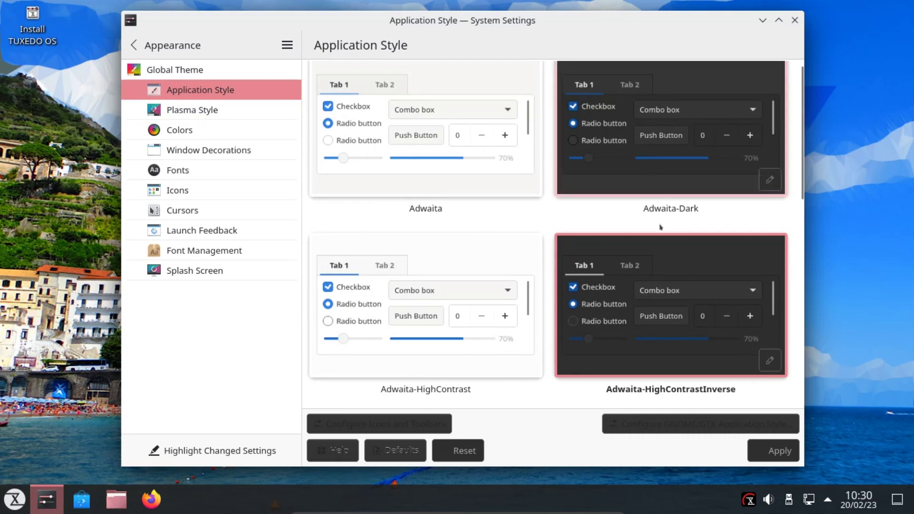
scroll(660, 227, "up", 1)
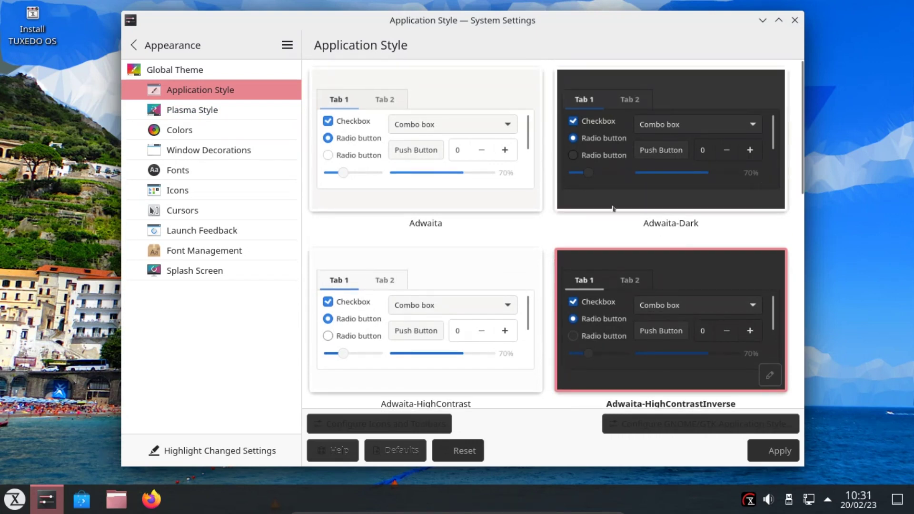
left_click(648, 172)
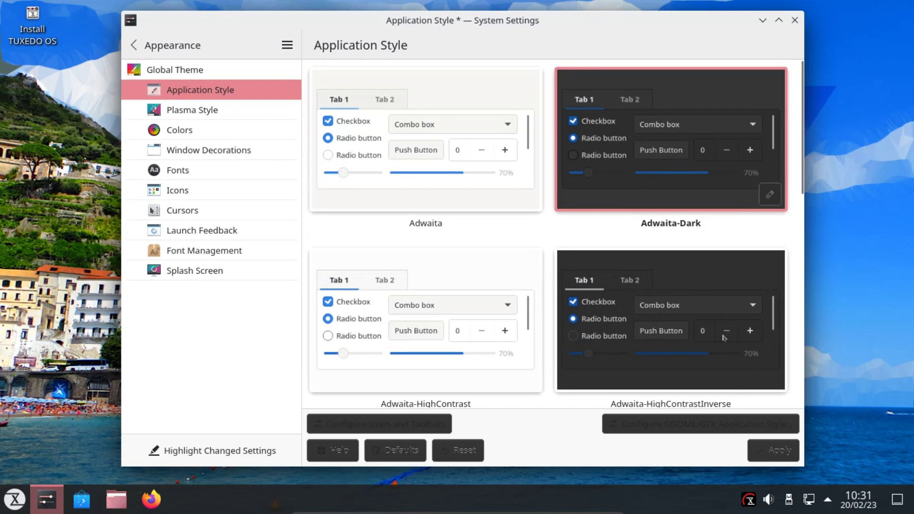
left_click(770, 450)
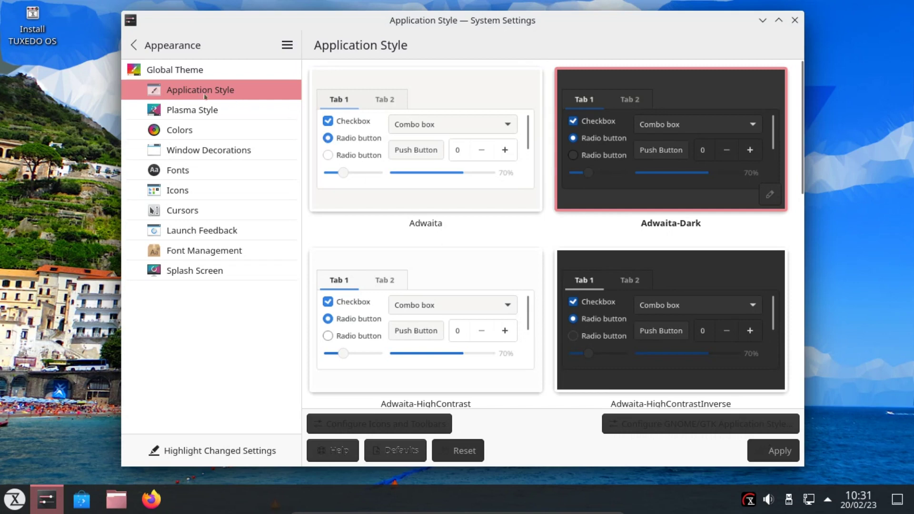
Step: Return to the global themes and apply TUXEDO Dark
left_click(167, 69)
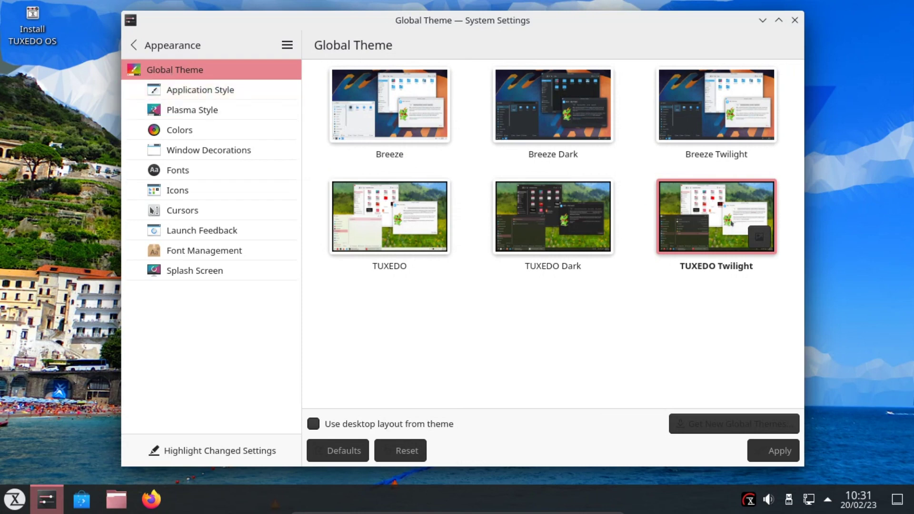
left_click(581, 220)
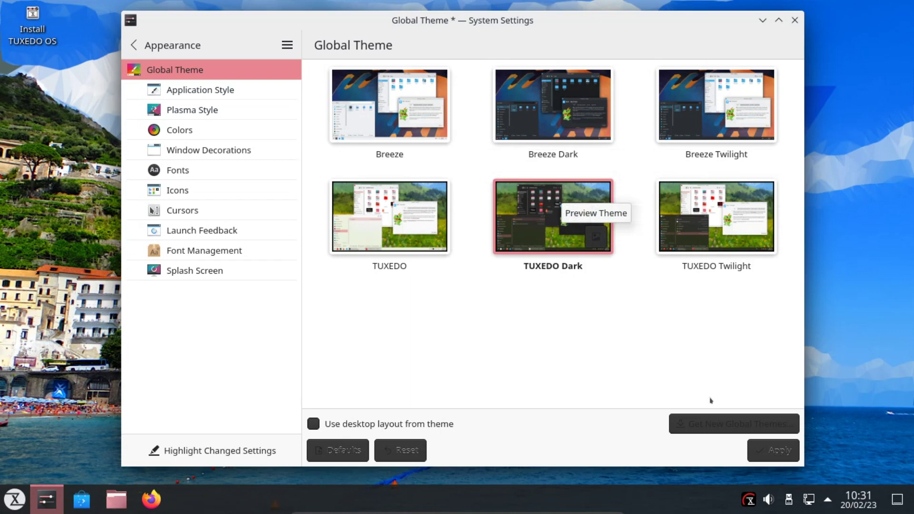
left_click(773, 450)
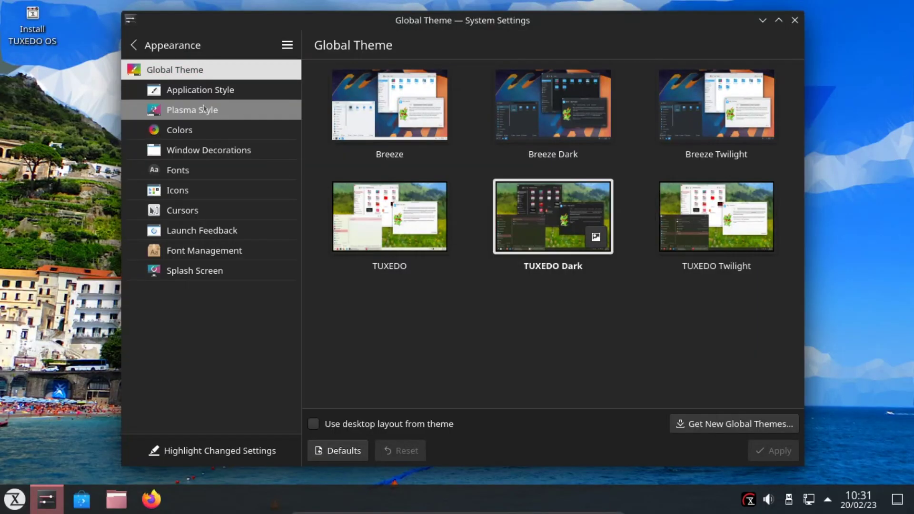
Step: Choose dark green #005500 as the custom accent color for the color scheme and apply it
left_click(190, 131)
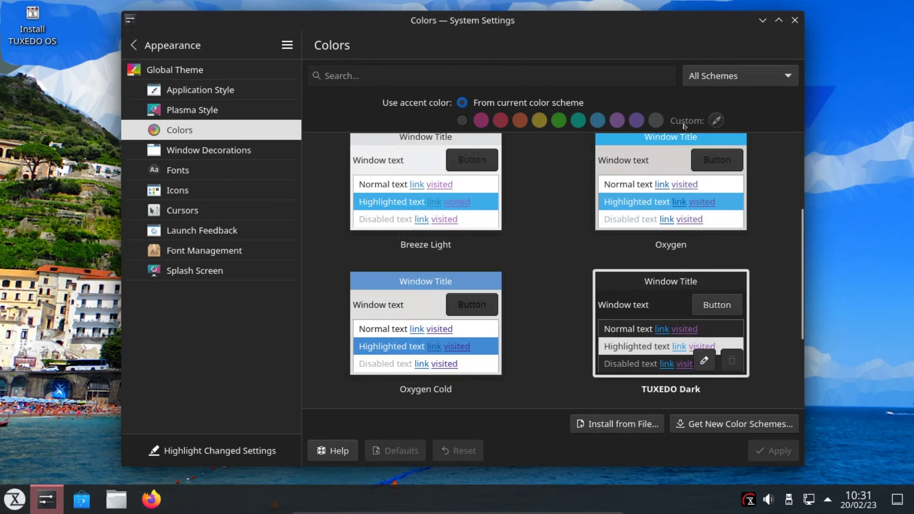
left_click(716, 120)
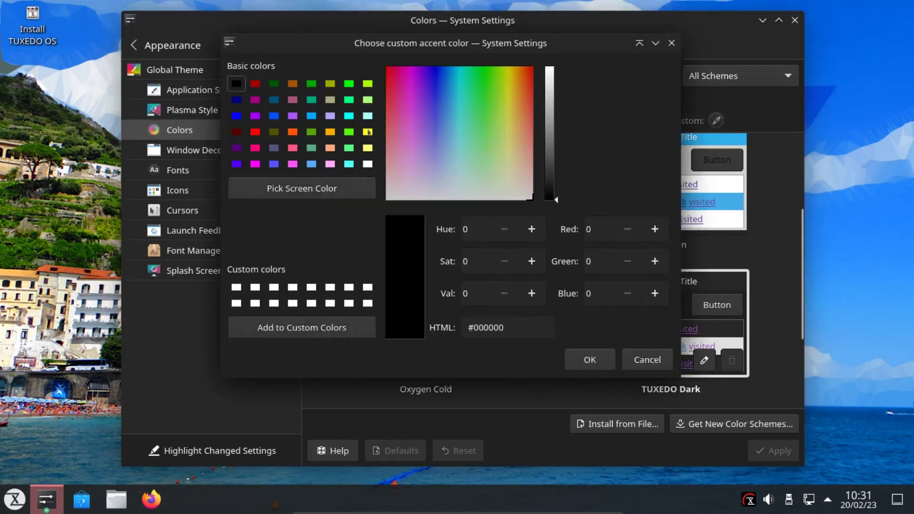
left_click(274, 84)
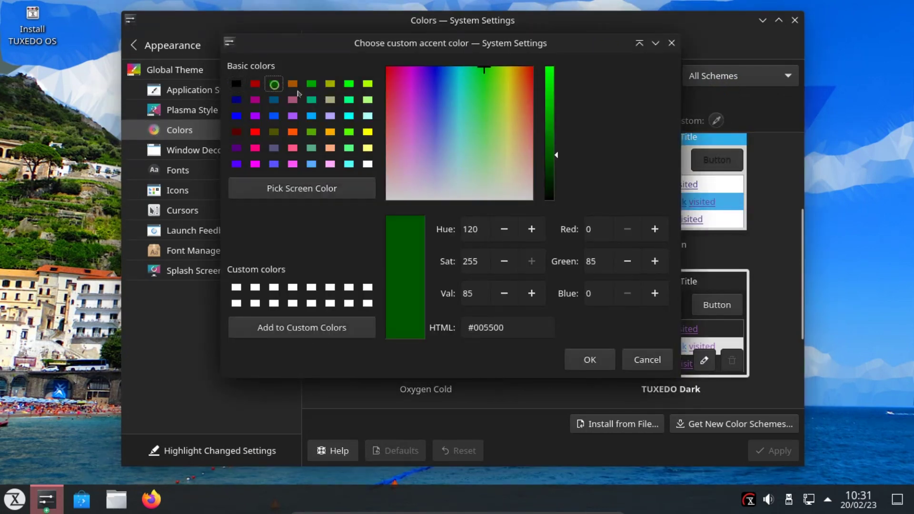
left_click(587, 360)
left_click(773, 451)
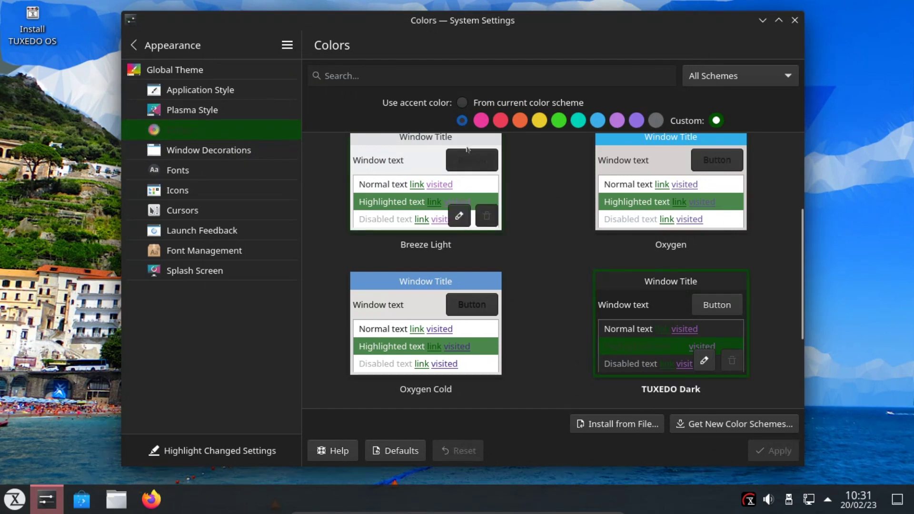
Step: View the window decorations, then set the size of all system fonts to 8 and apply the change
left_click(236, 153)
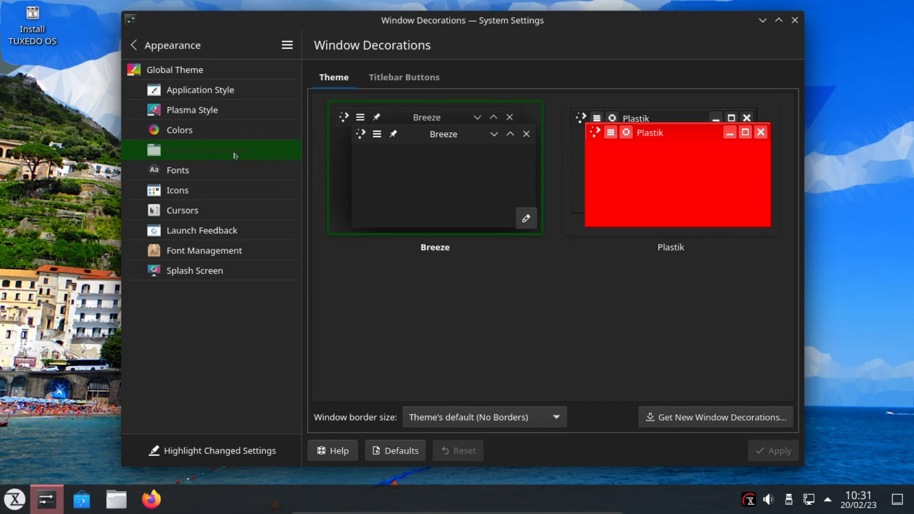
left_click(213, 172)
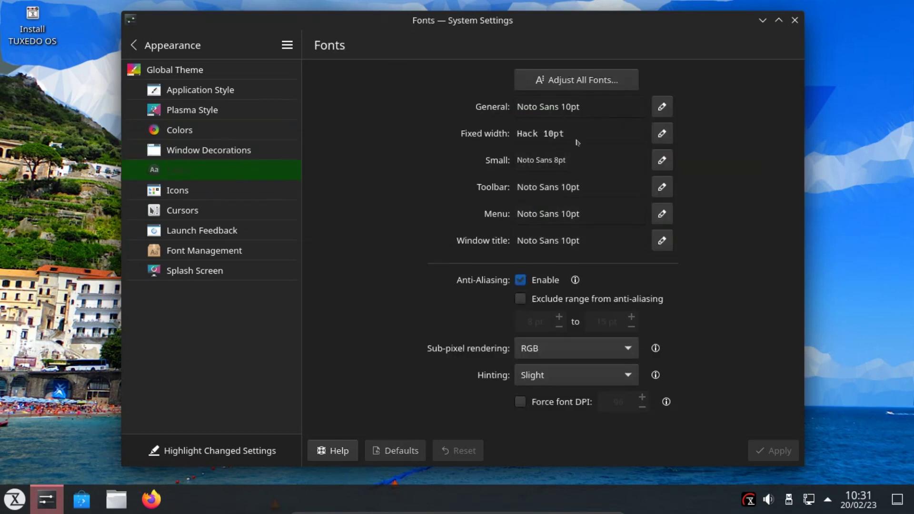
left_click(585, 82)
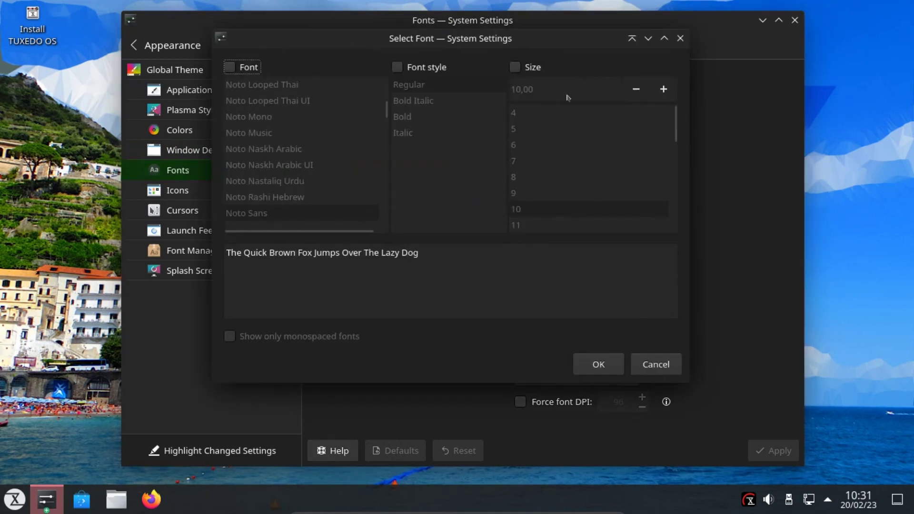
left_click(515, 67)
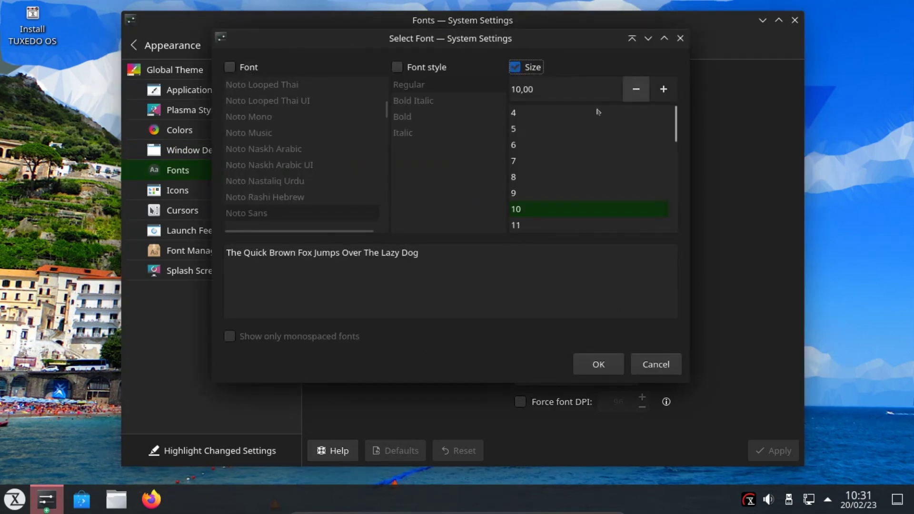
left_click(514, 177)
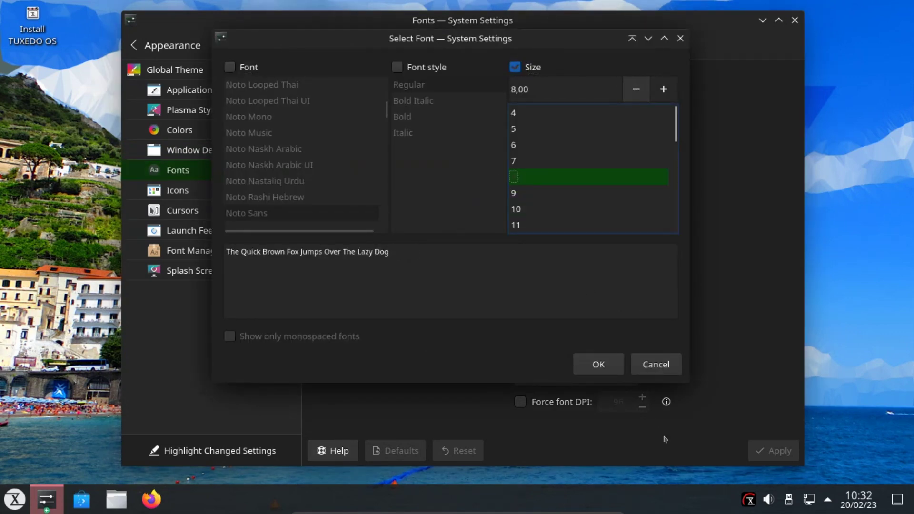
left_click(596, 365)
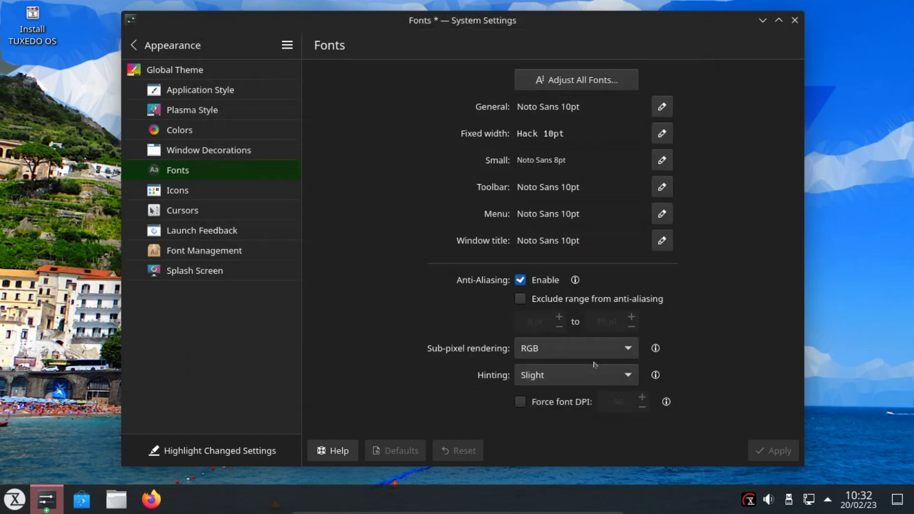
left_click(776, 452)
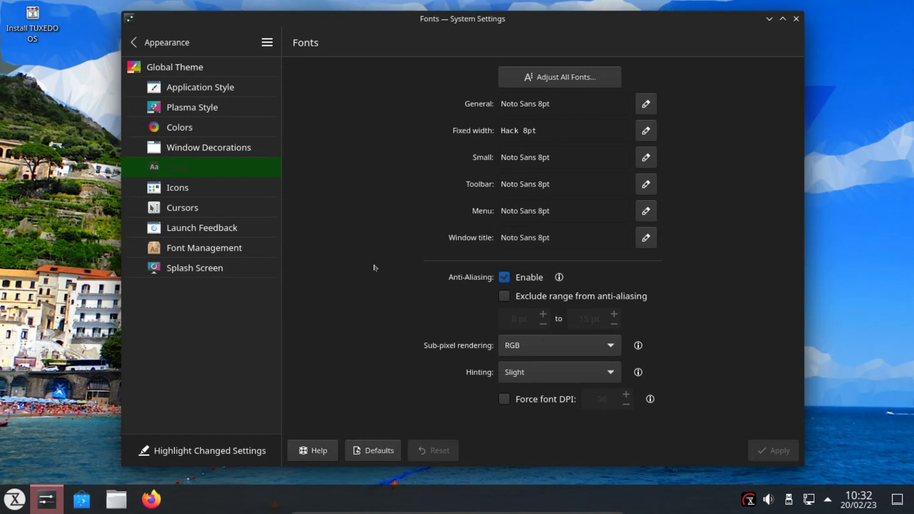
Step: Select the Breeze TUXEDO icon theme and reduce the toolbar icon sizes, with Main Toolbar icons at 16
left_click(180, 191)
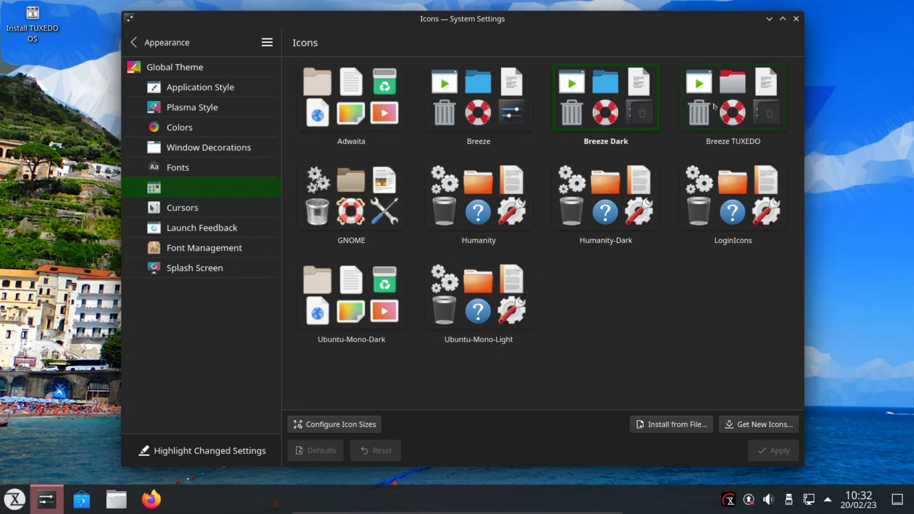
left_click(714, 105)
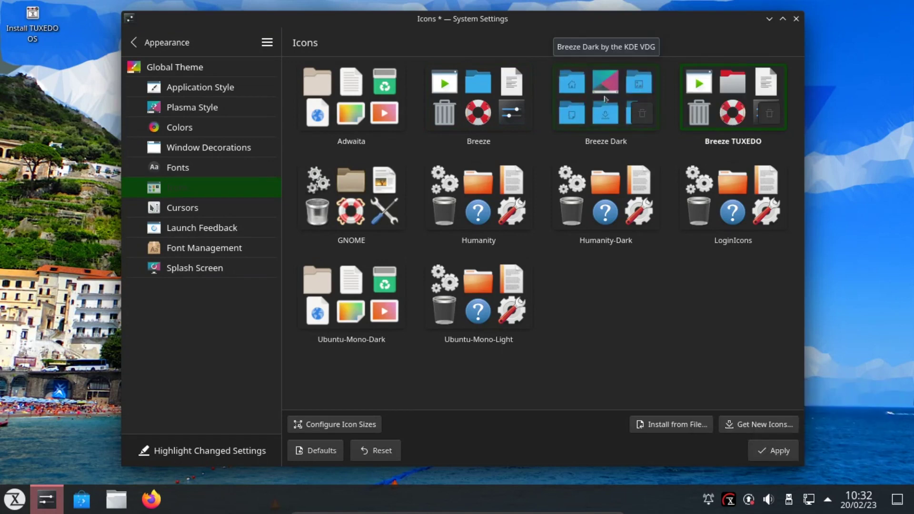
left_click(318, 425)
left_click_drag(316, 398, 299, 398)
left_click(325, 331)
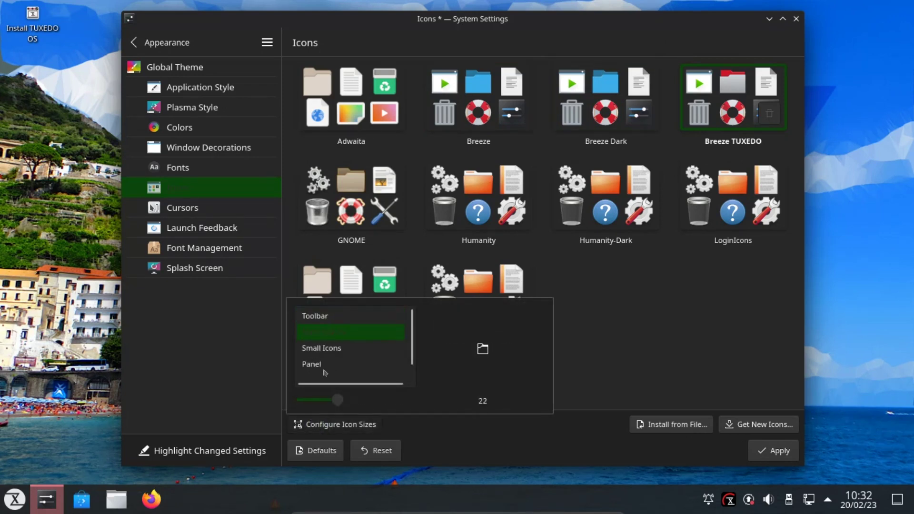
left_click_drag(342, 399, 294, 399)
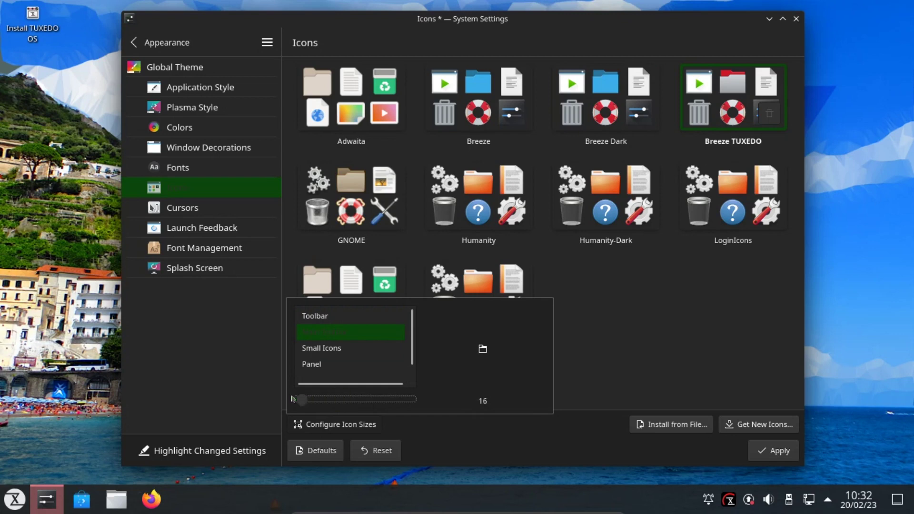
Step: Set the Panel icon size to 16 and apply the icon changes
left_click(323, 351)
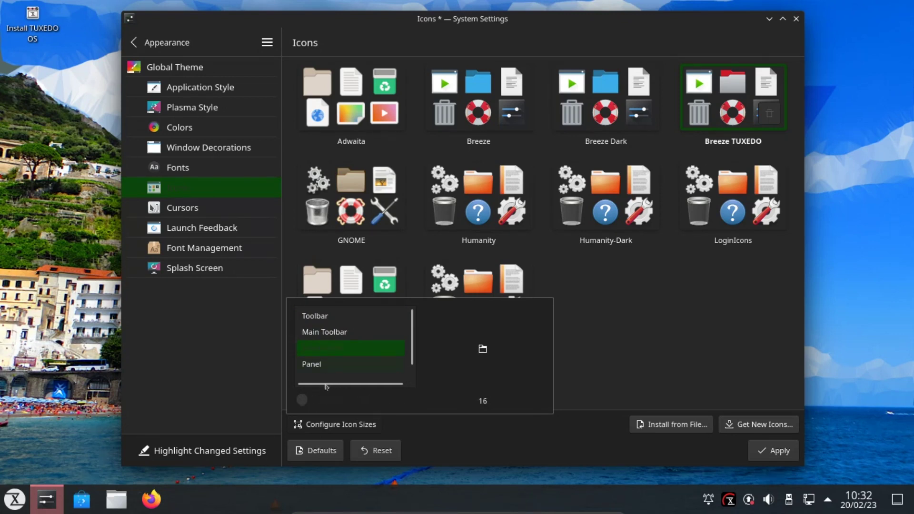
left_click(310, 365)
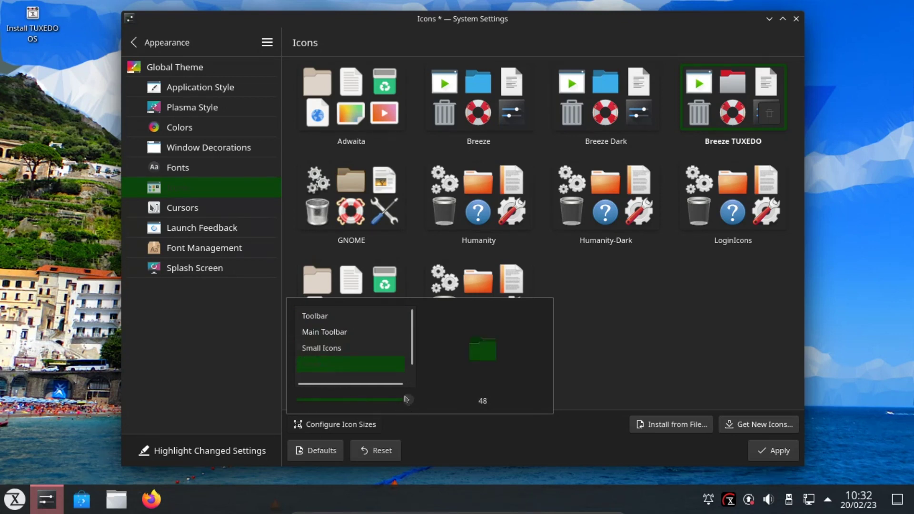
left_click_drag(360, 399, 299, 404)
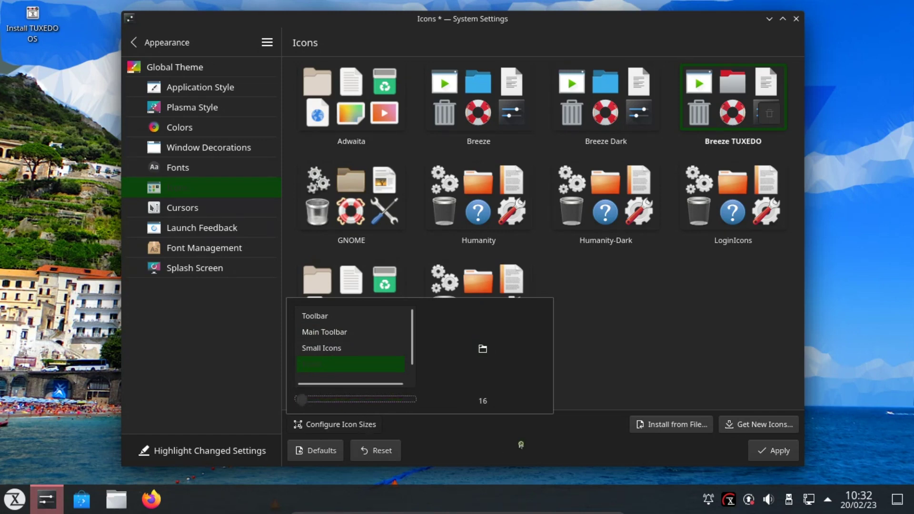
left_click(773, 452)
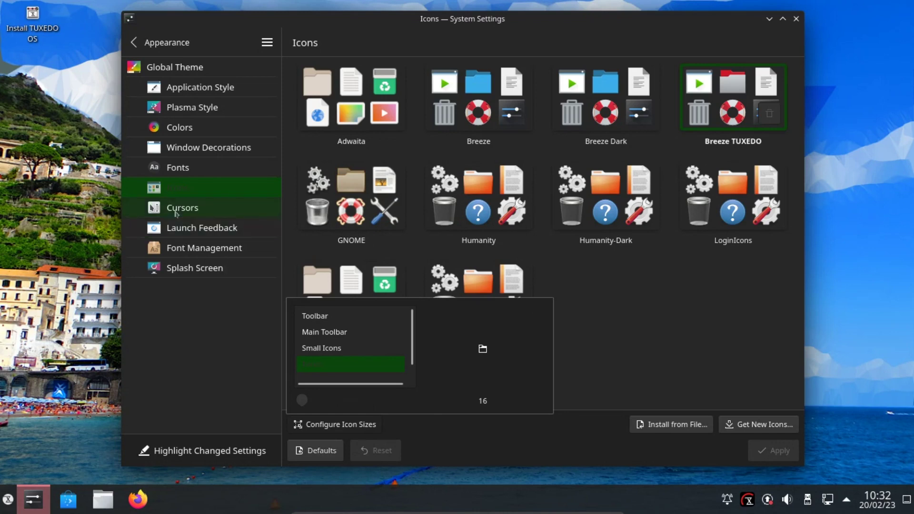
Step: Select the Humanity cursor theme and apply it
left_click(176, 213)
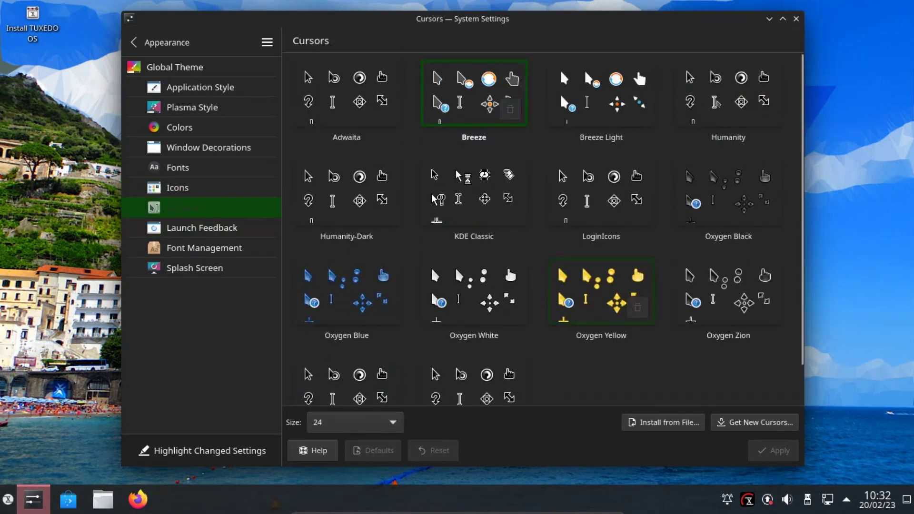
left_click(719, 103)
left_click(767, 451)
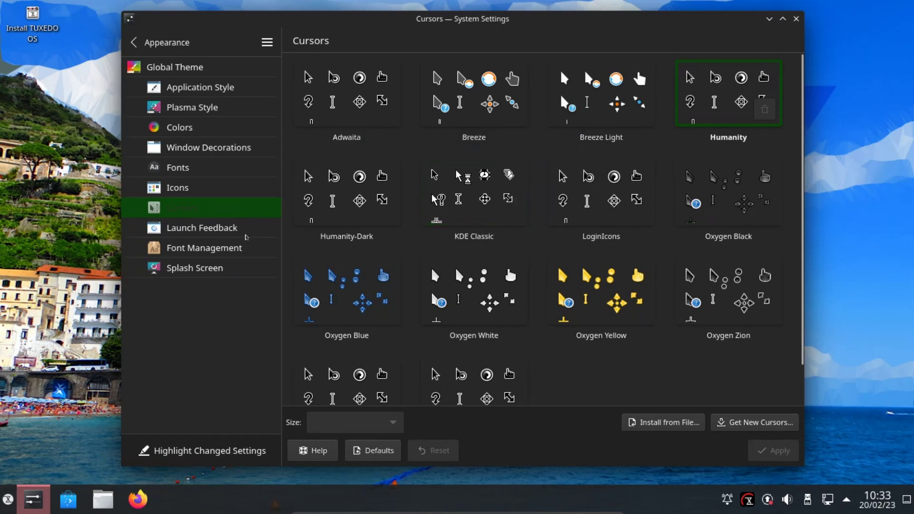
Step: View the launch feedback, font management and splash screen settings
left_click(195, 229)
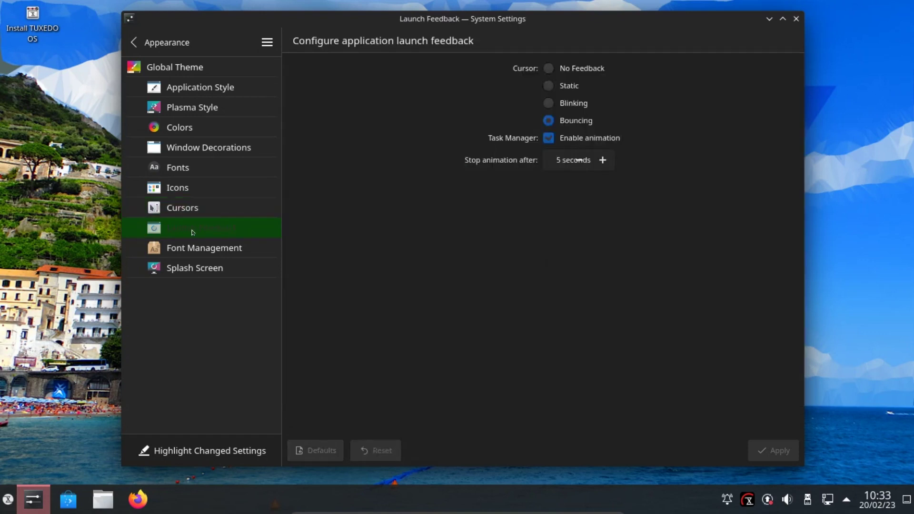
left_click(192, 248)
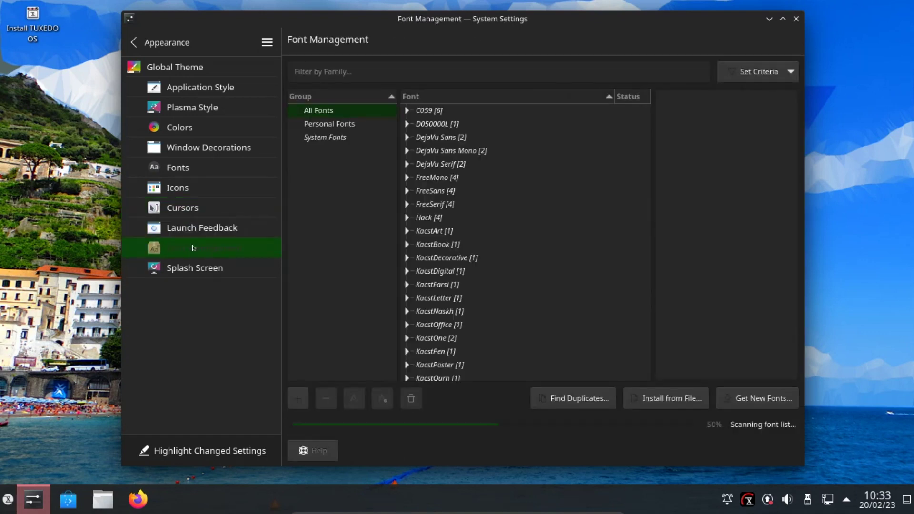
left_click(193, 268)
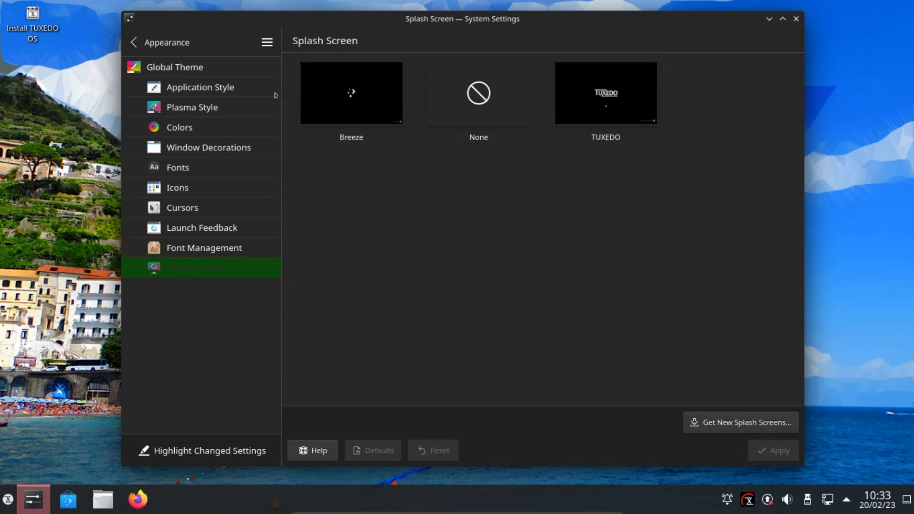
Step: Leave the appearance settings and view the workspace's general behavior and desktop effects
left_click(162, 44)
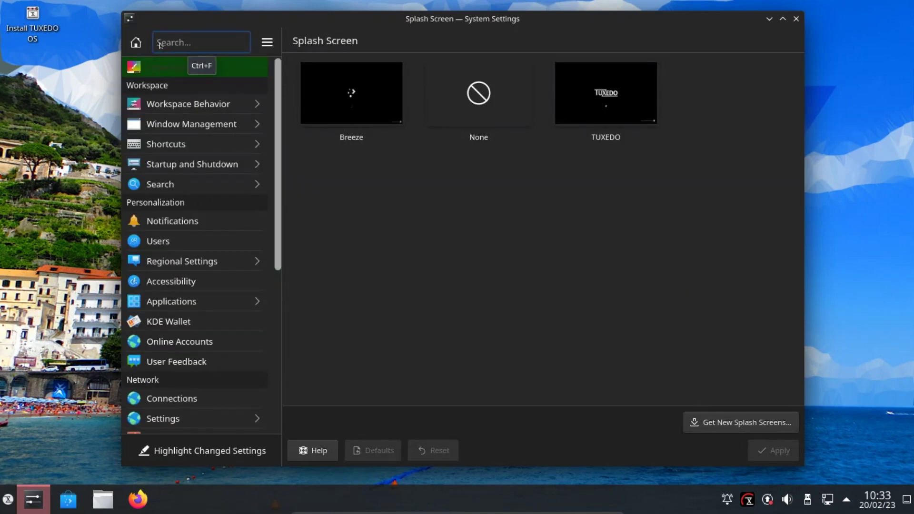
left_click(161, 104)
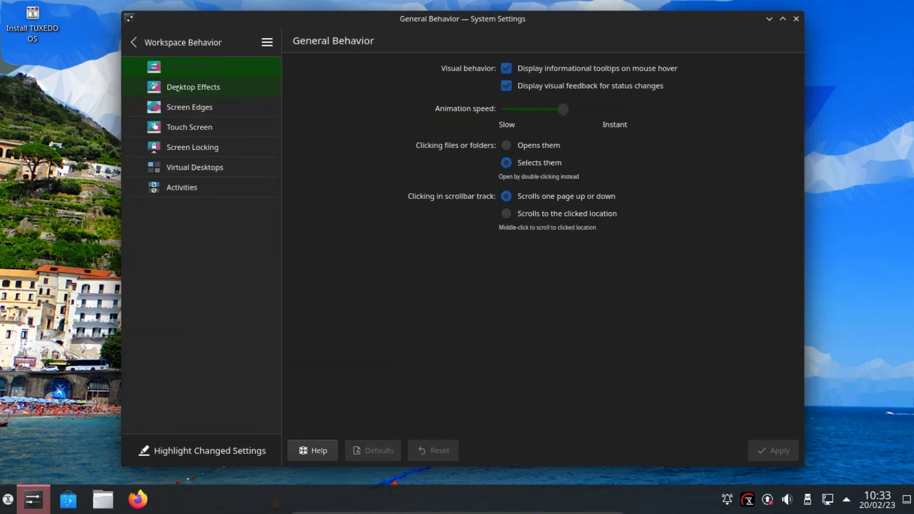
left_click(177, 88)
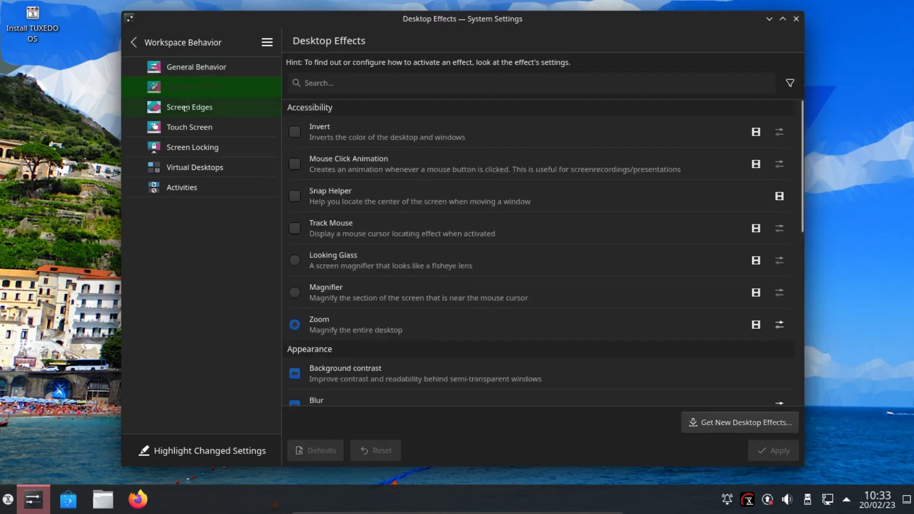
Step: Assign Toggle Overview to the top center screen edge and apply the change
left_click(185, 108)
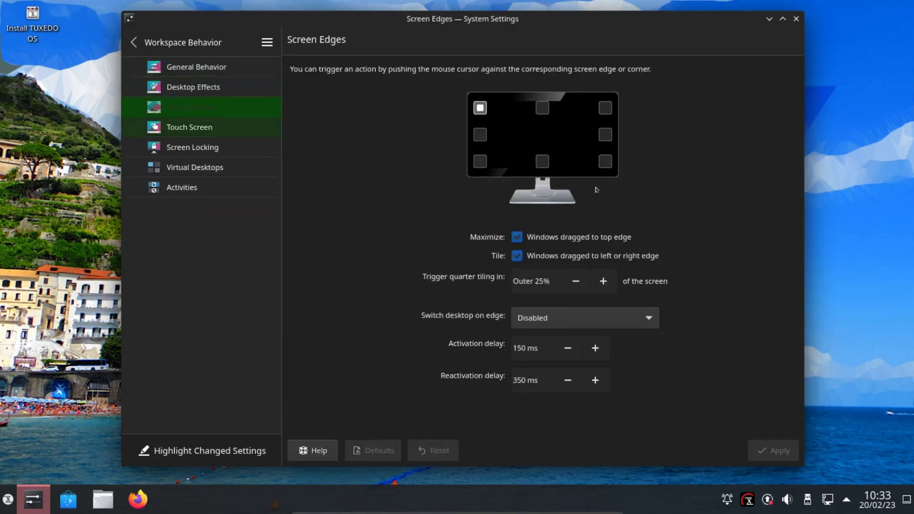
left_click(542, 107)
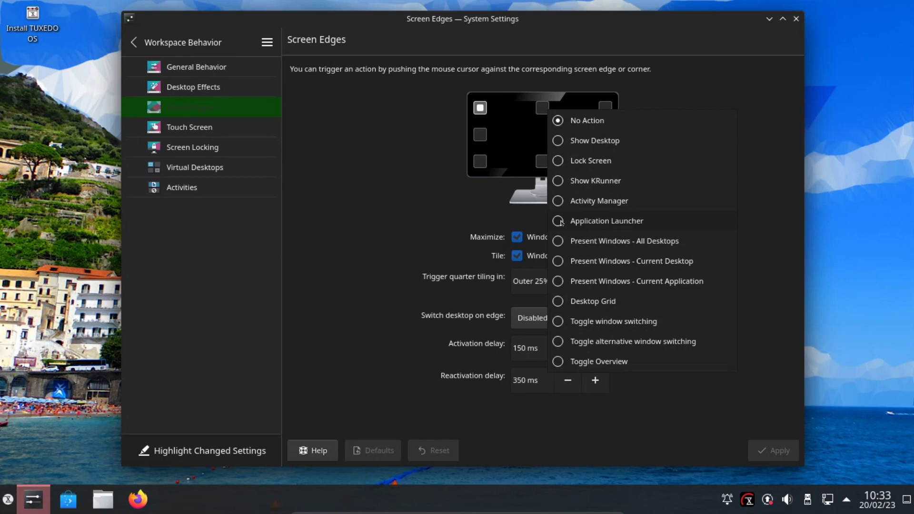
left_click(560, 361)
left_click(781, 452)
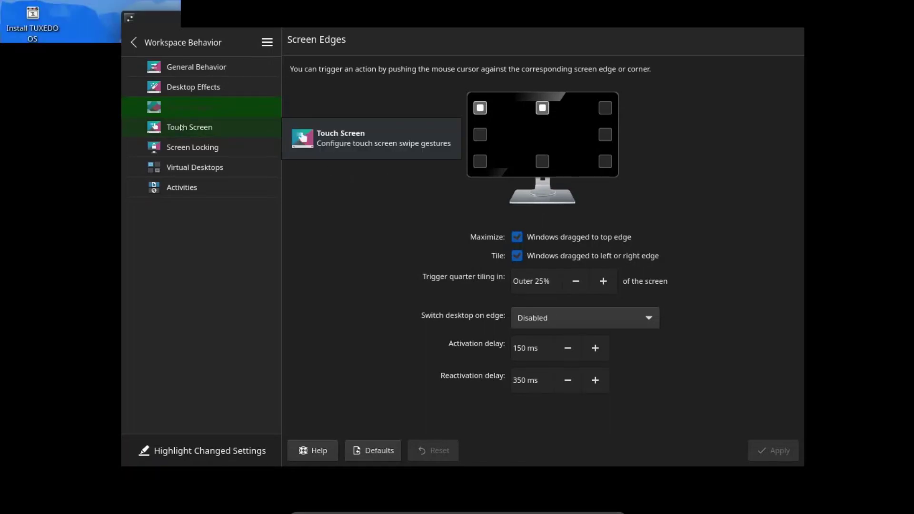
Step: View the remaining workspace behavior settings: touch screen, screen locking, virtual desktops and activities, glancing back at the screen edges
left_click(182, 127)
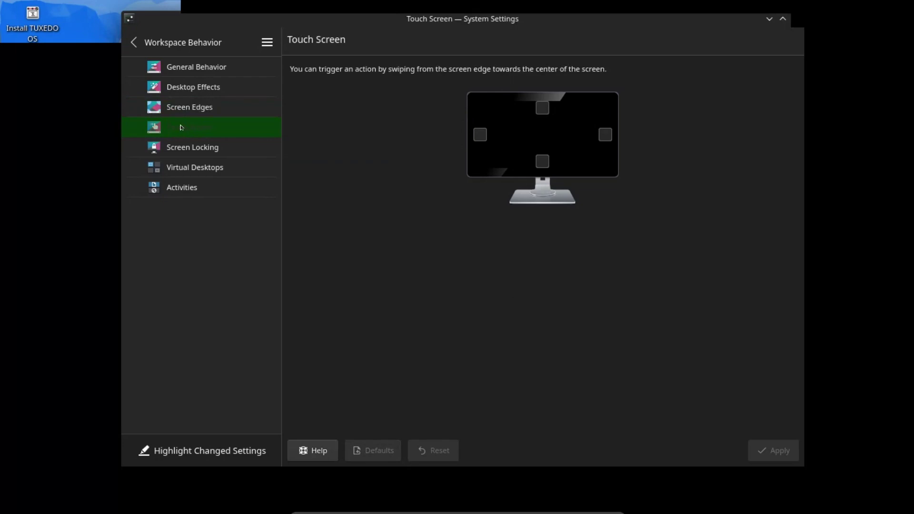
left_click(192, 110)
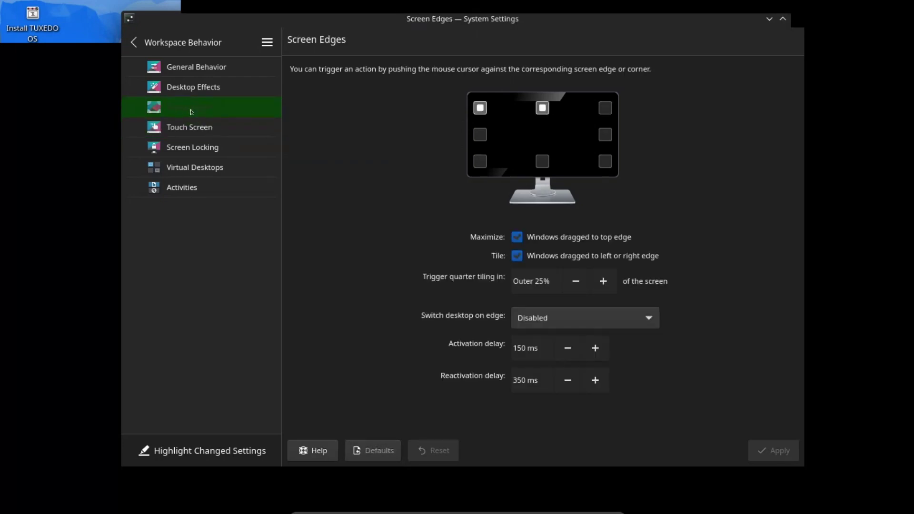
left_click(193, 148)
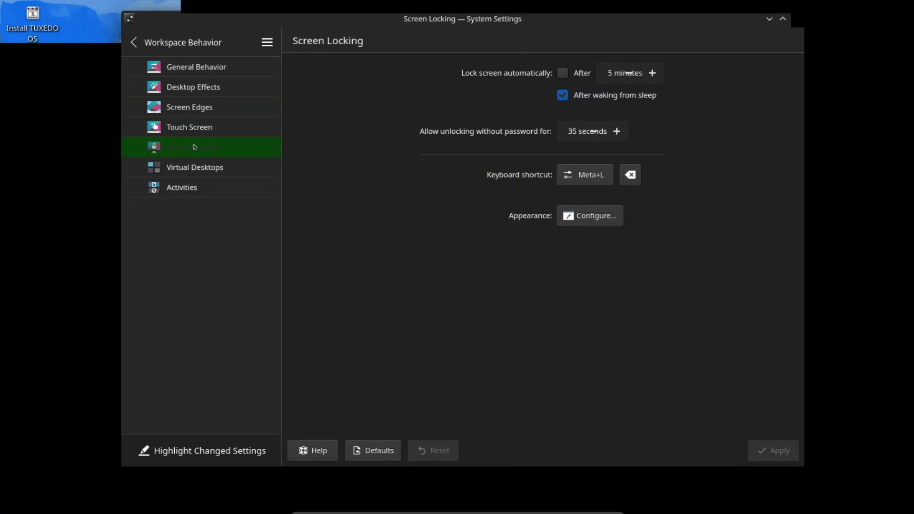
left_click(193, 167)
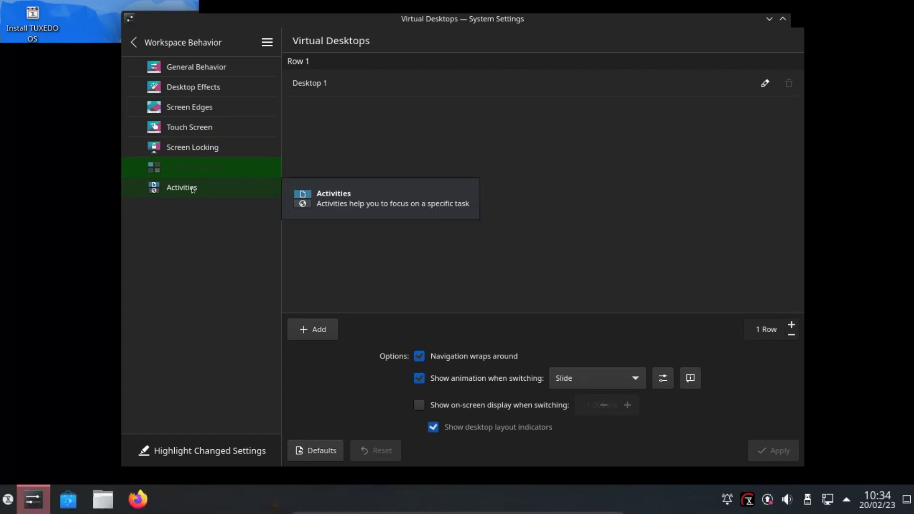
left_click(192, 189)
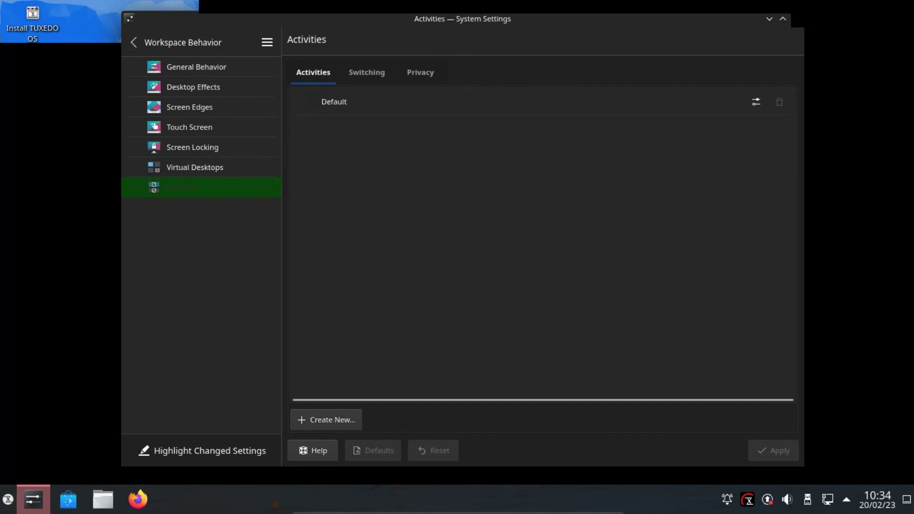
Step: Open the window behavior settings, minimize and restore the settings window, and view the titlebar and window actions
left_click(135, 43)
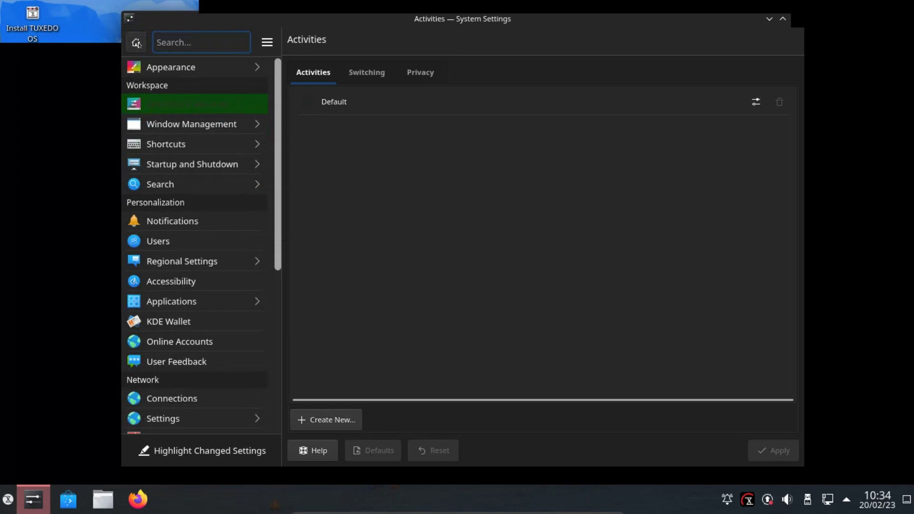
left_click(186, 125)
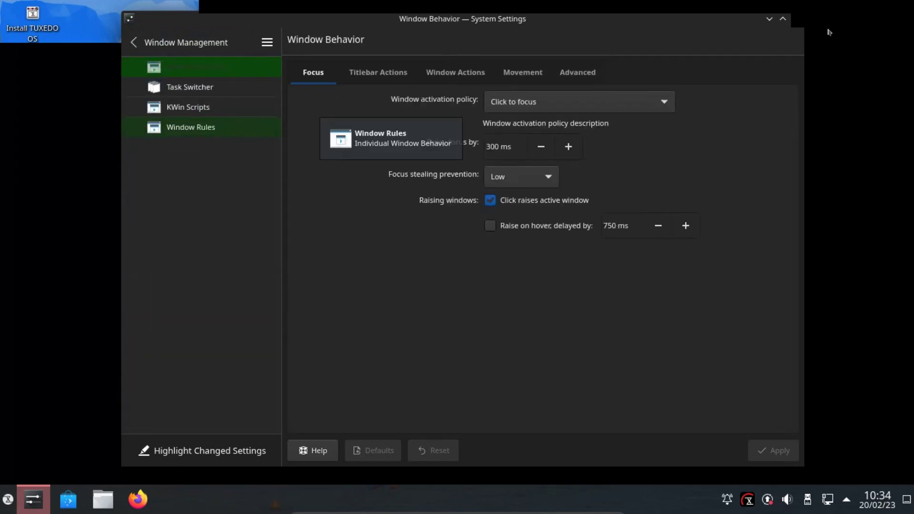
left_click(769, 19)
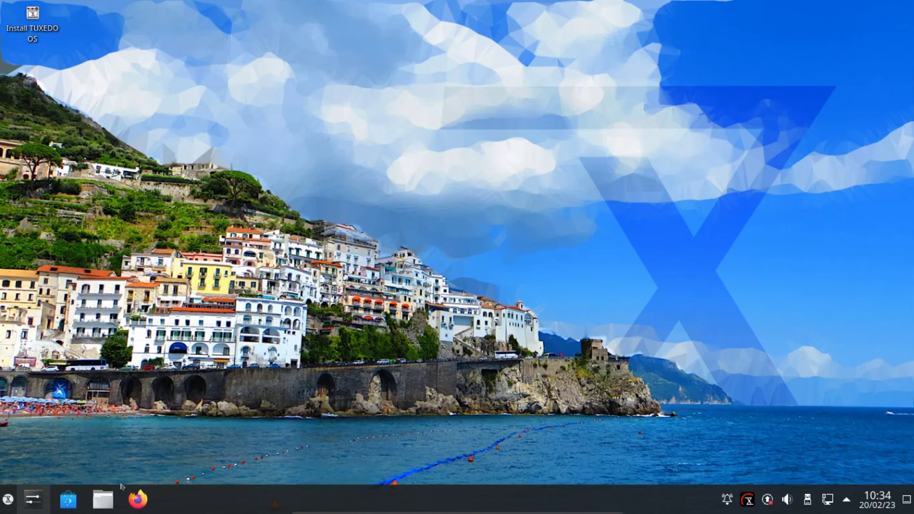
left_click(30, 500)
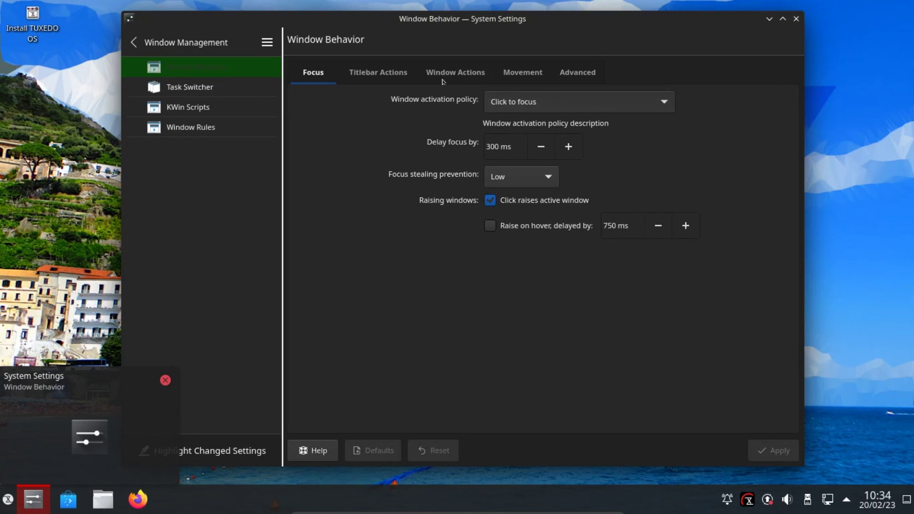
left_click(365, 72)
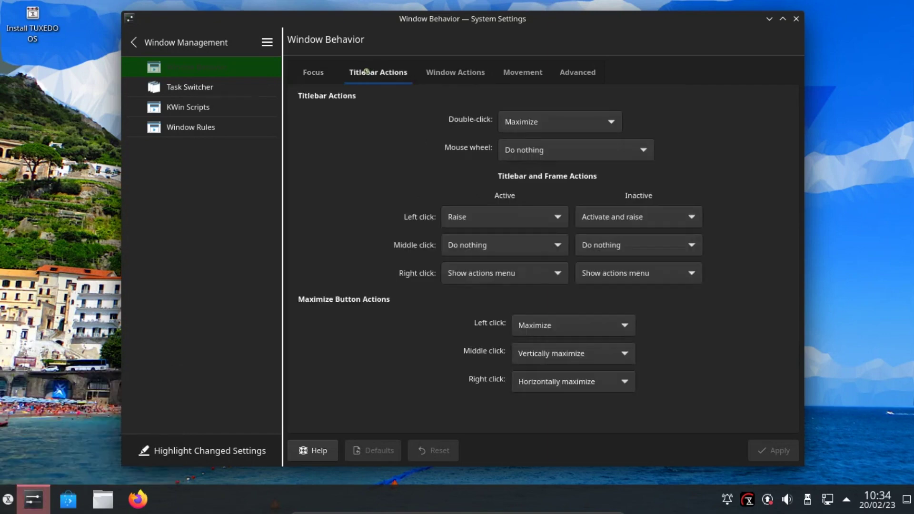
left_click(455, 73)
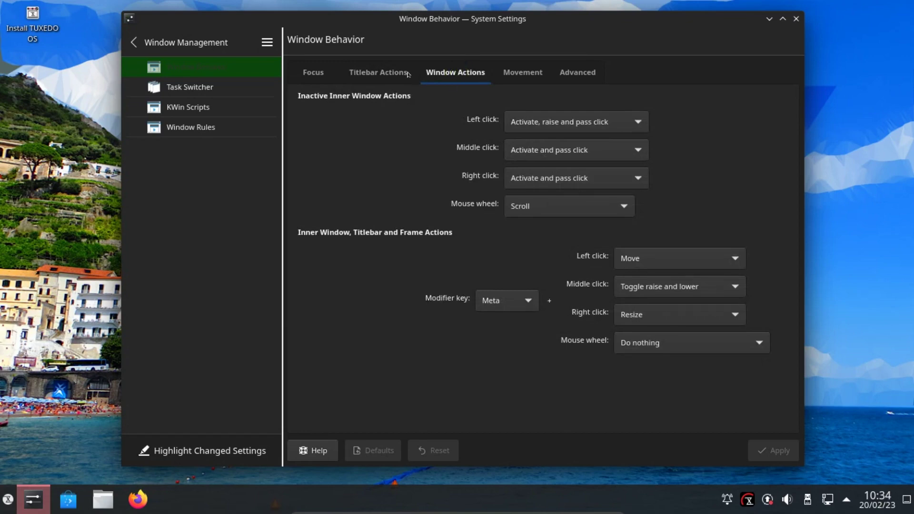
Step: View the settings for notifications, online accounts and power management's energy saving
left_click(136, 44)
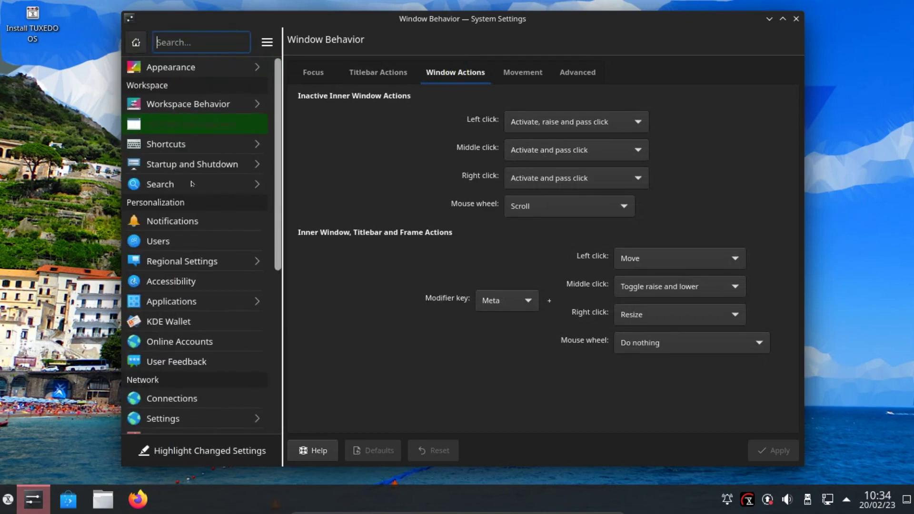
left_click(180, 222)
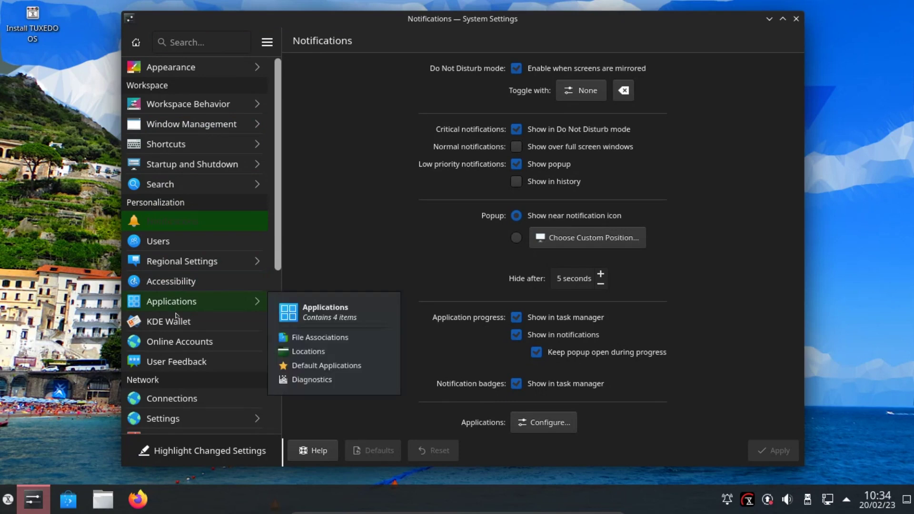
left_click(178, 341)
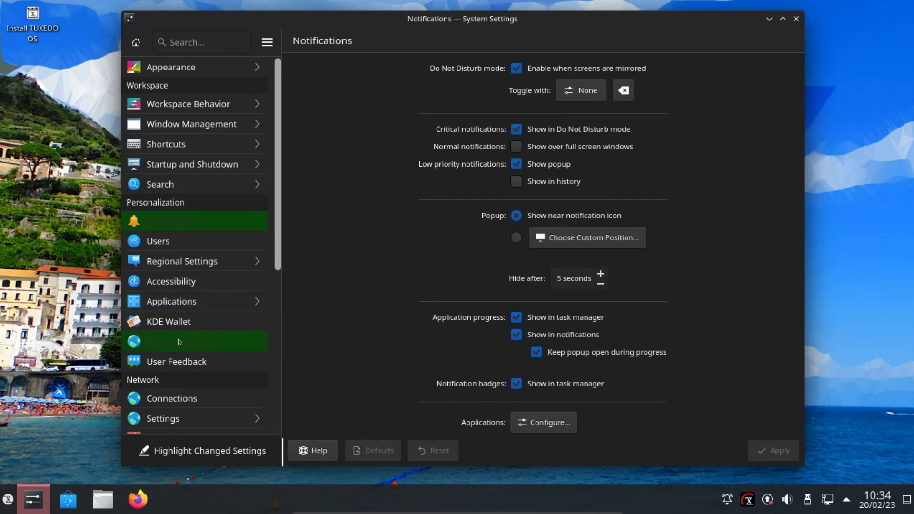
scroll(179, 341, "down", 5)
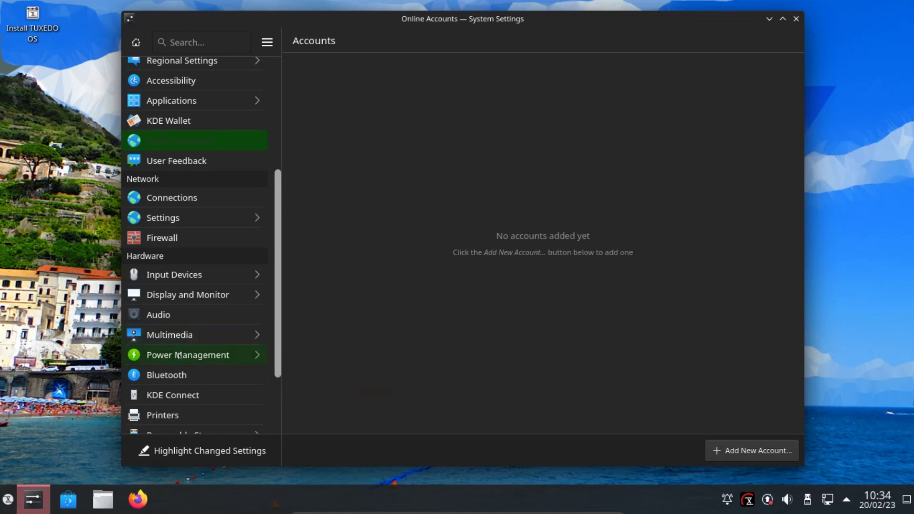
left_click(179, 355)
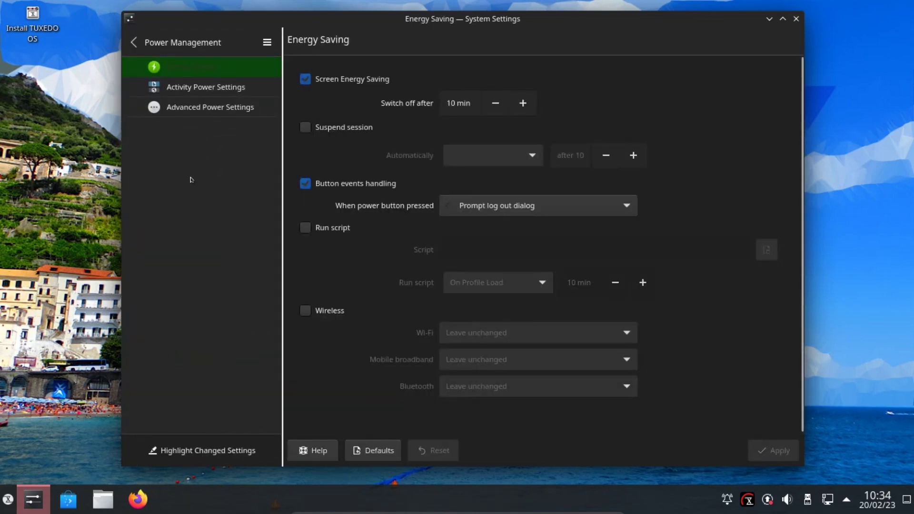
Step: View the activity power settings, audio settings and remaining hardware and system administration categories, and close System Settings
left_click(205, 92)
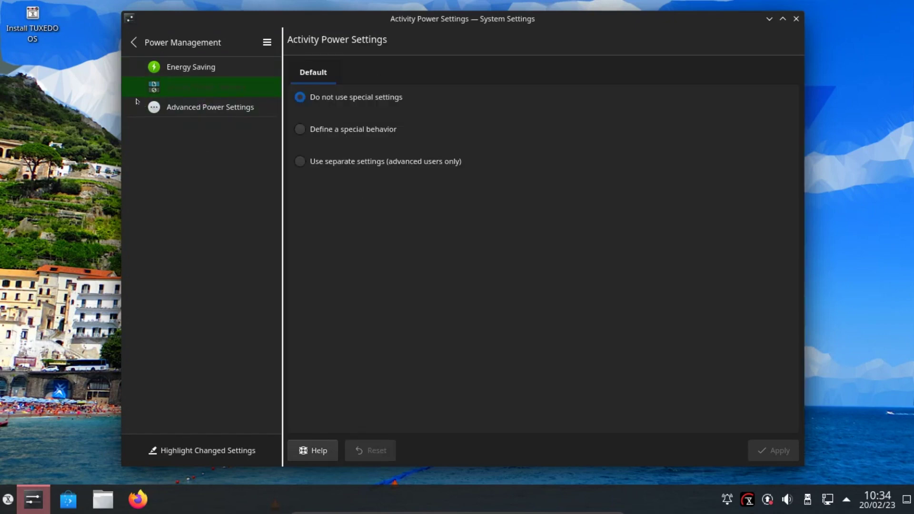
left_click(133, 46)
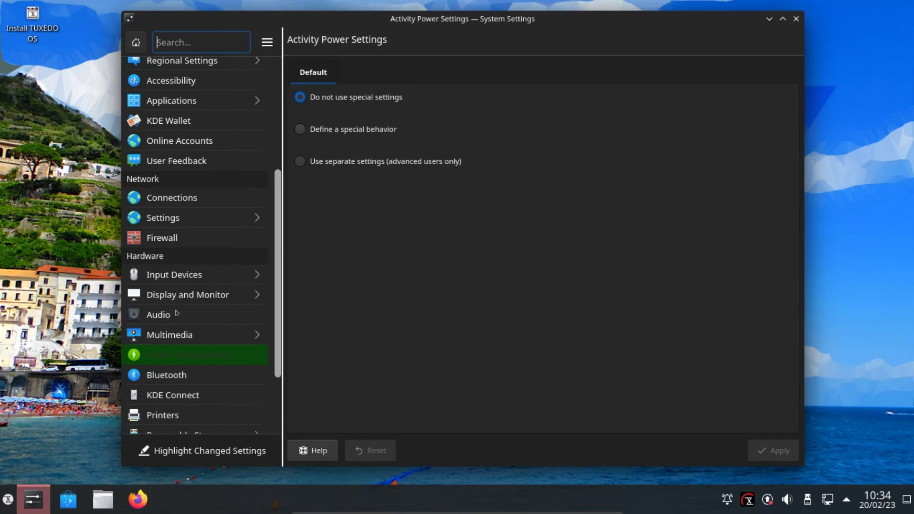
left_click(157, 320)
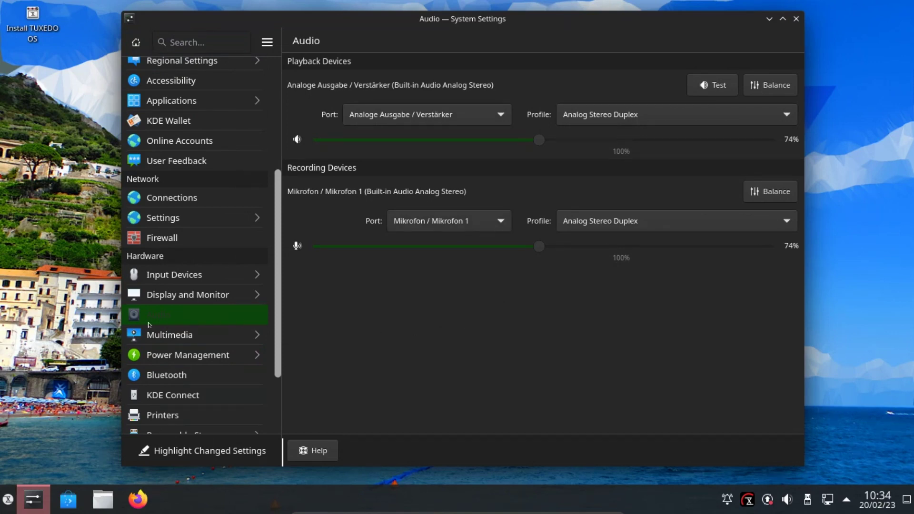
scroll(180, 322, "down", 2)
scroll(179, 326, "down", 1)
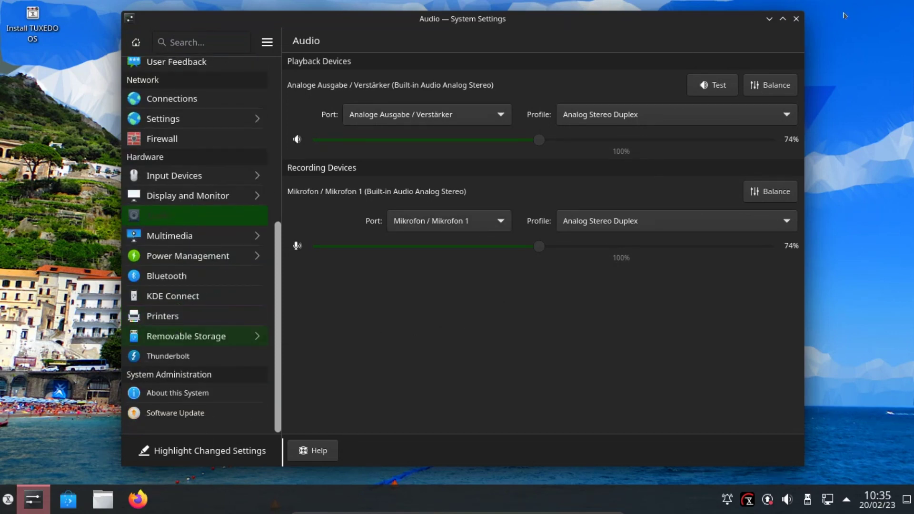
left_click(796, 19)
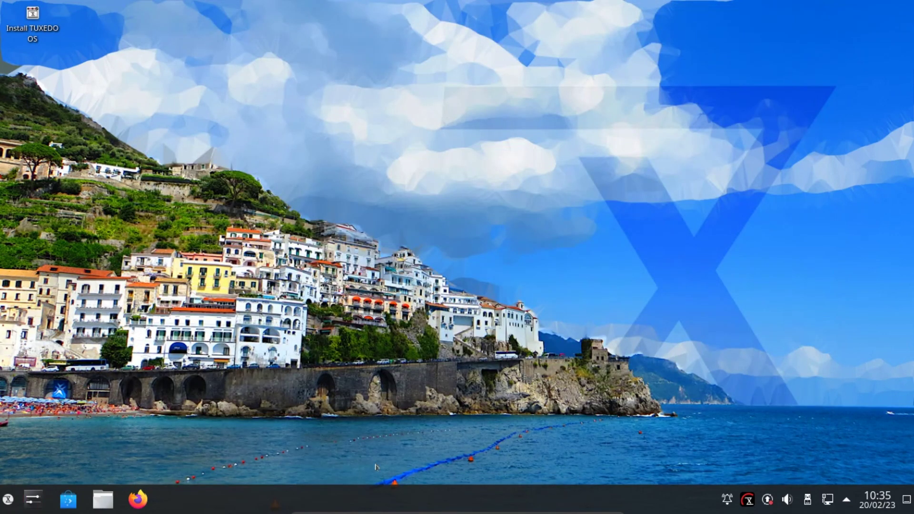
Step: Enter edit mode for the bottom panel and reduce its panel height to 30
right_click(401, 498)
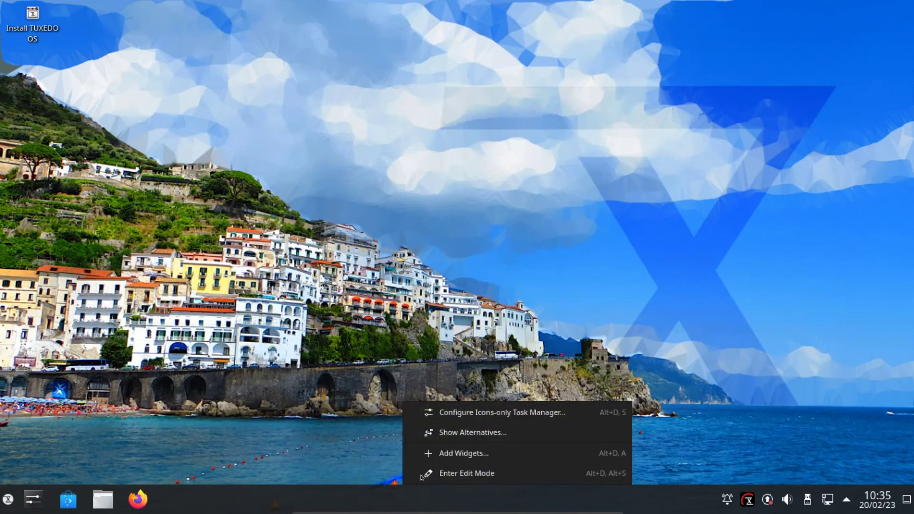
left_click(452, 473)
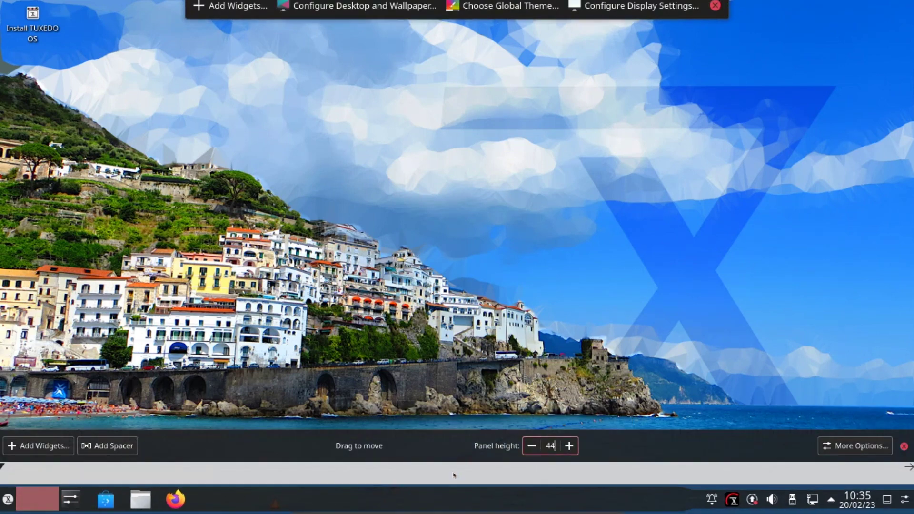
left_click(531, 445)
left_click(531, 445)
left_click(531, 445)
left_click(531, 445)
left_click(530, 445)
left_click(530, 444)
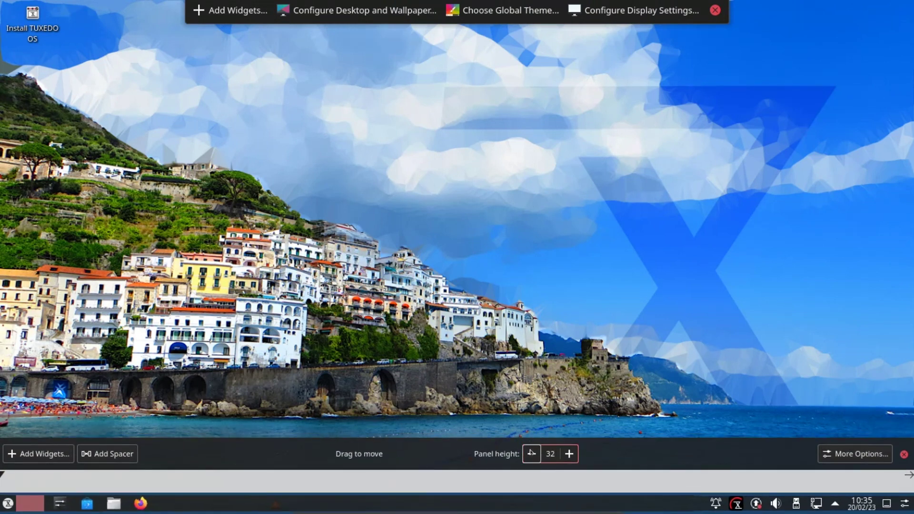
left_click(531, 453)
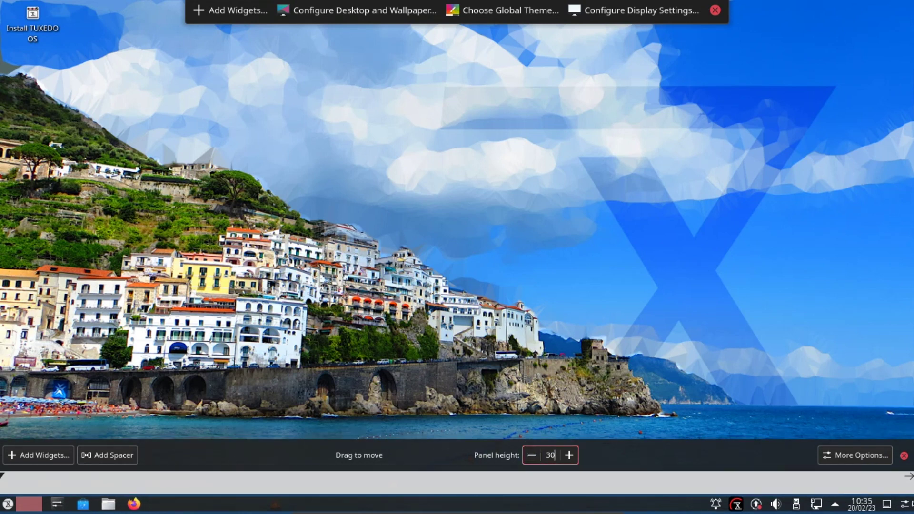
Step: Set the bottom panel's opacity to Translucent and close its configuration bar
left_click(863, 458)
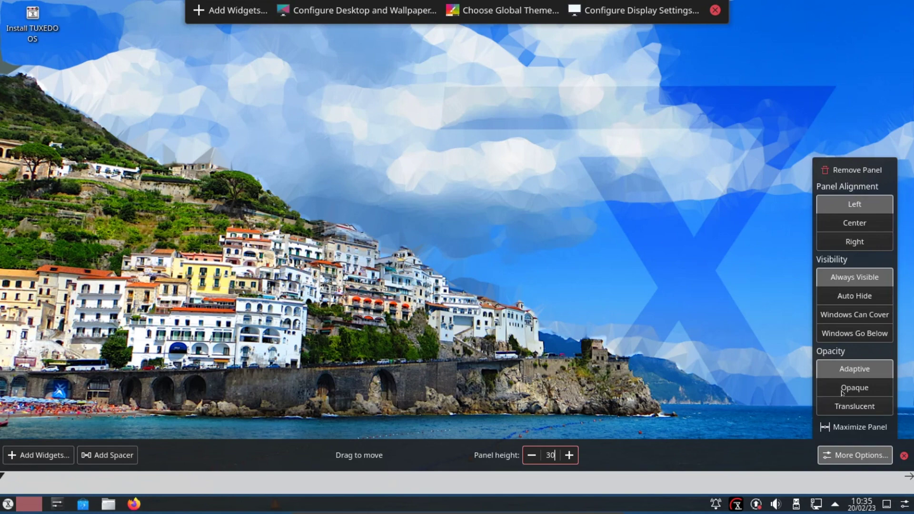
left_click(846, 405)
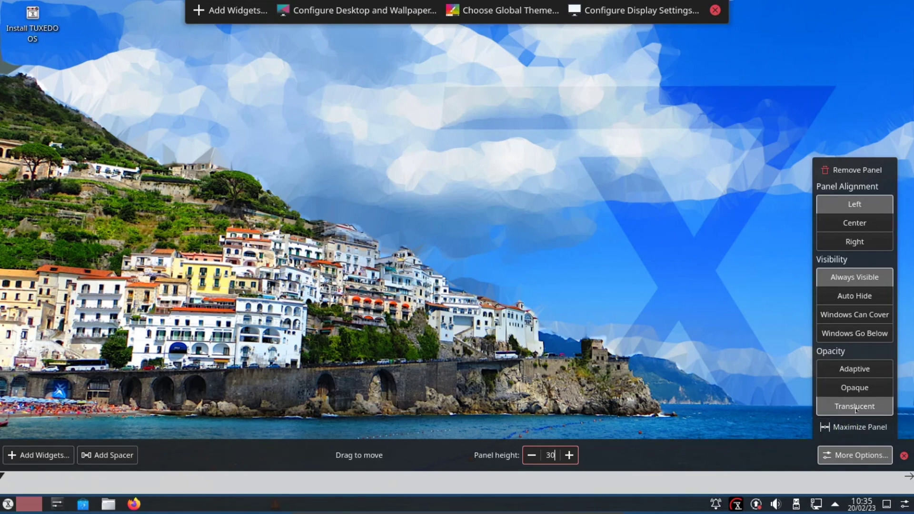
left_click(849, 459)
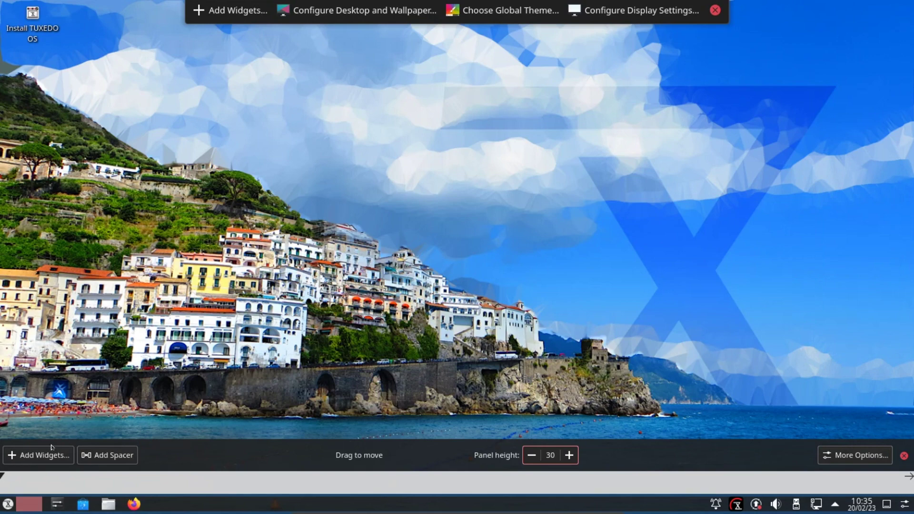
left_click(902, 456)
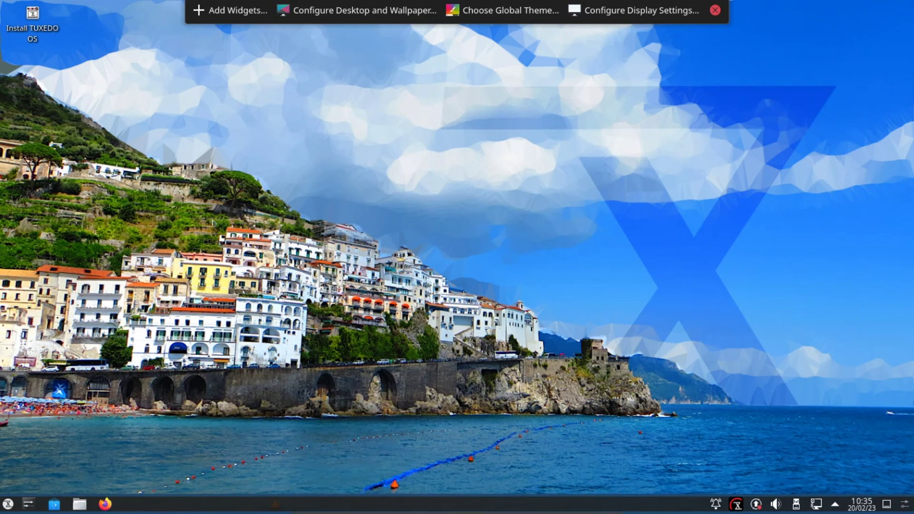
Step: Add an Application Menu Bar panel to the desktop
right_click(236, 233)
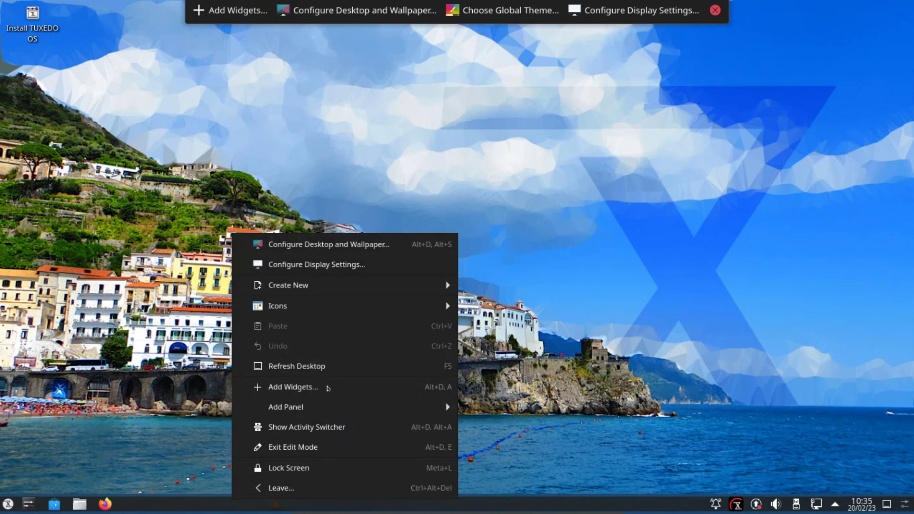
mouse_move(353, 402)
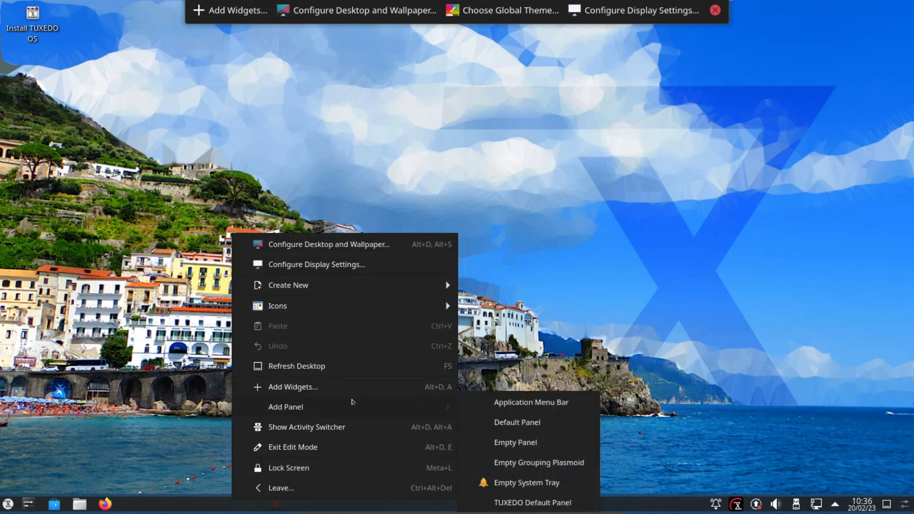
left_click(503, 405)
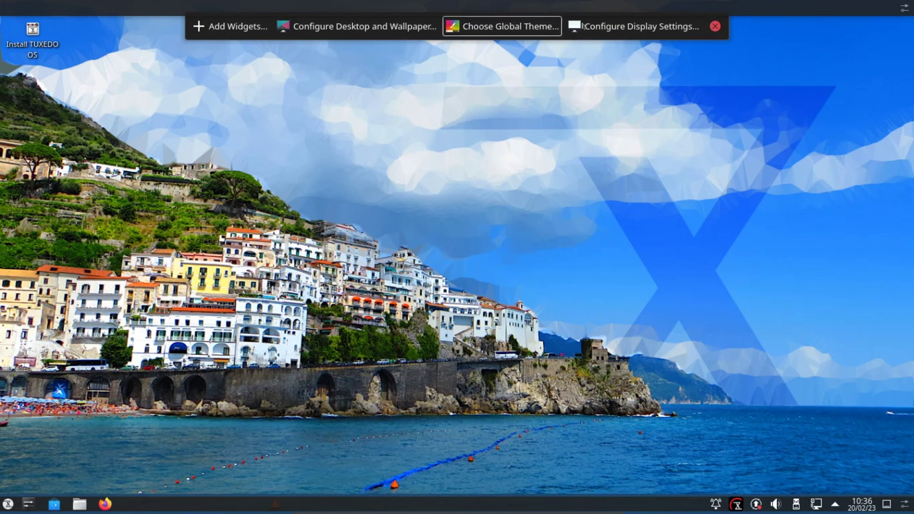
Step: Add a TUXEDO Default Panel to the desktop and leave edit mode
right_click(354, 198)
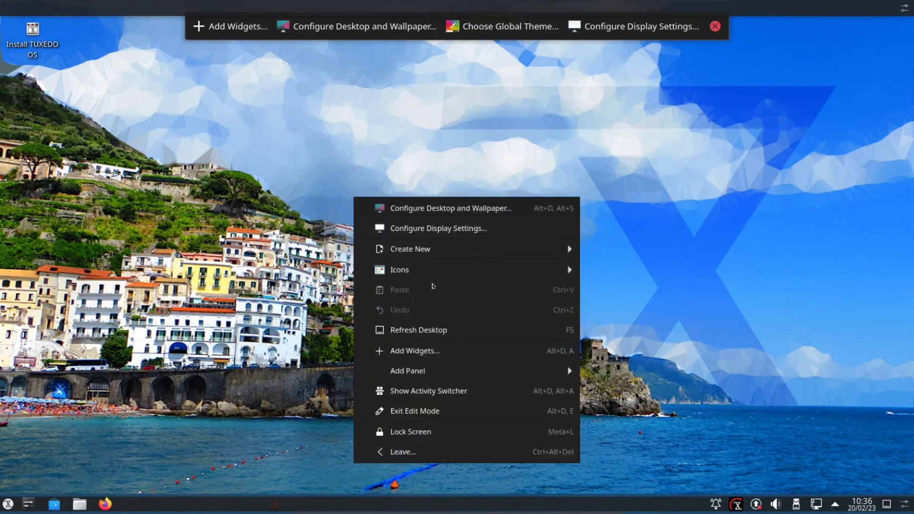
mouse_move(452, 369)
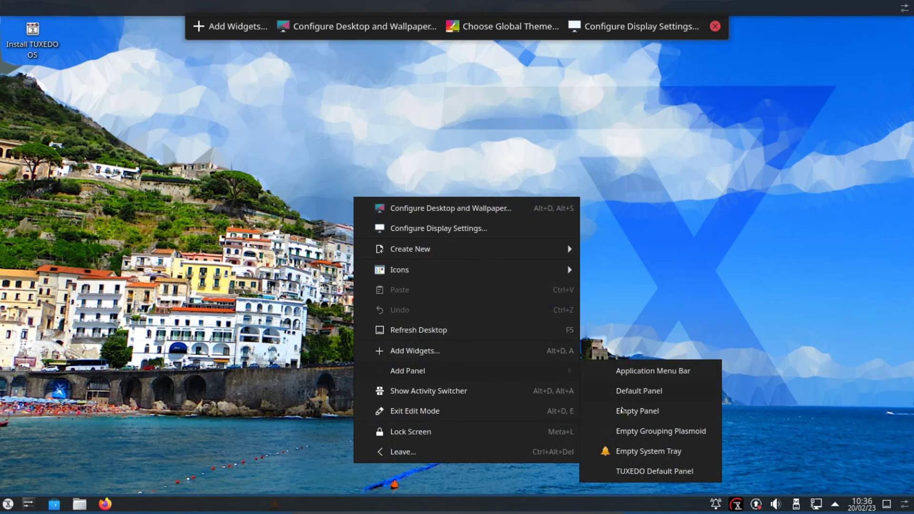
left_click(641, 472)
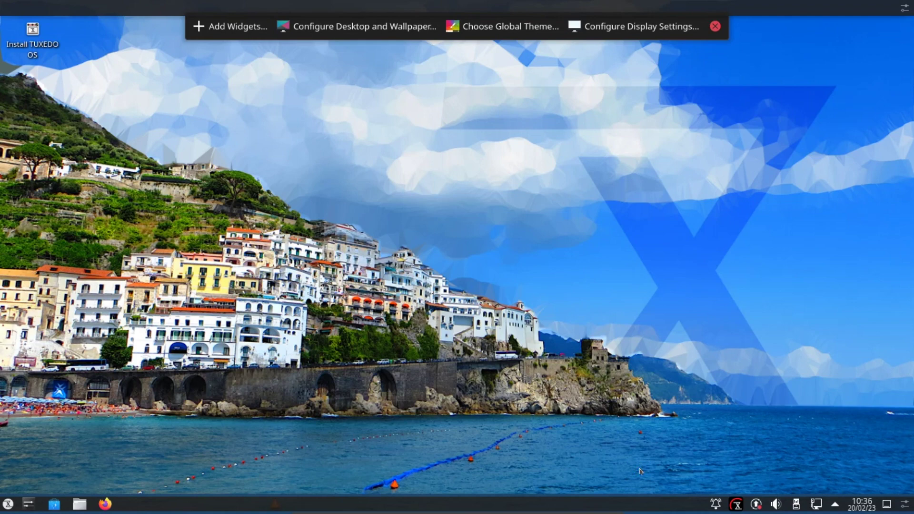
left_click(715, 26)
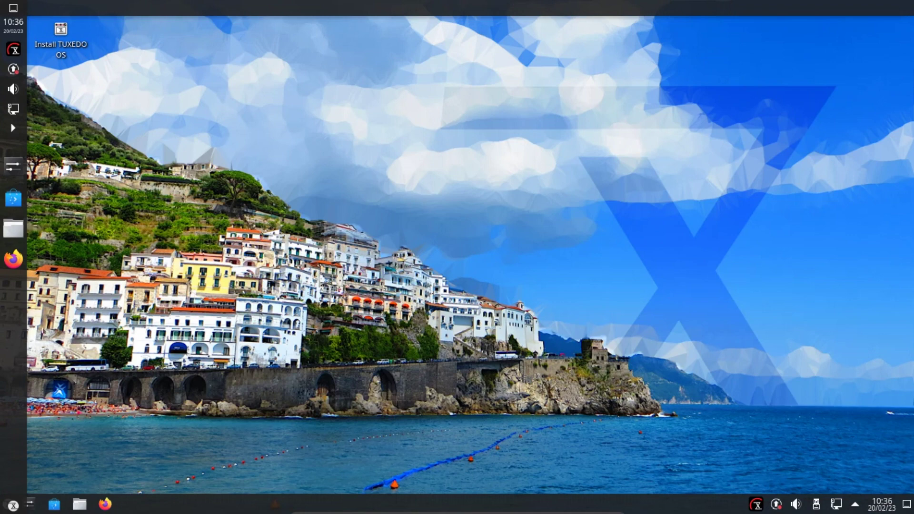
Step: Try to add an Empty System Tray panel to the desktop
right_click(11, 347)
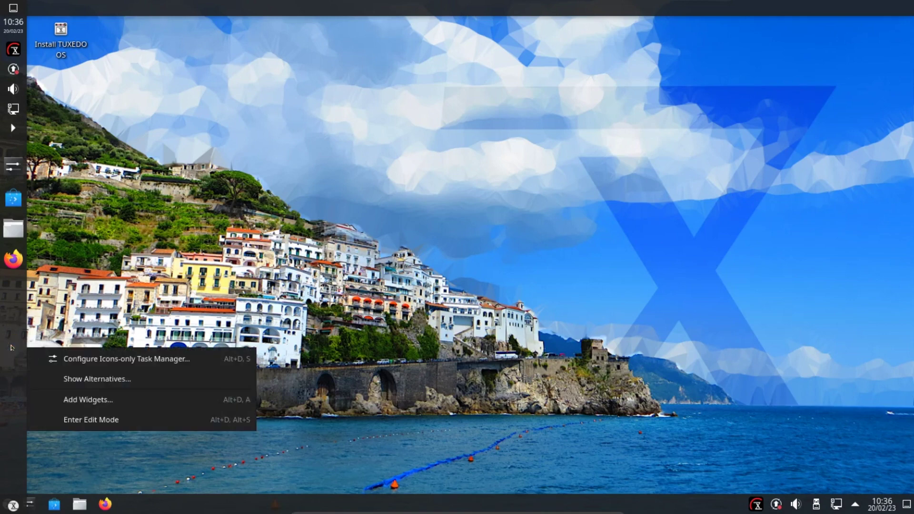
left_click(606, 279)
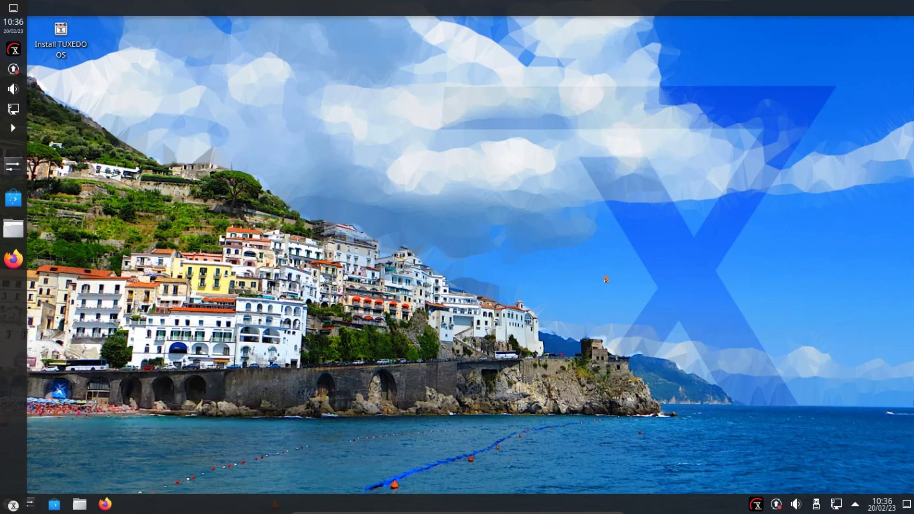
right_click(429, 244)
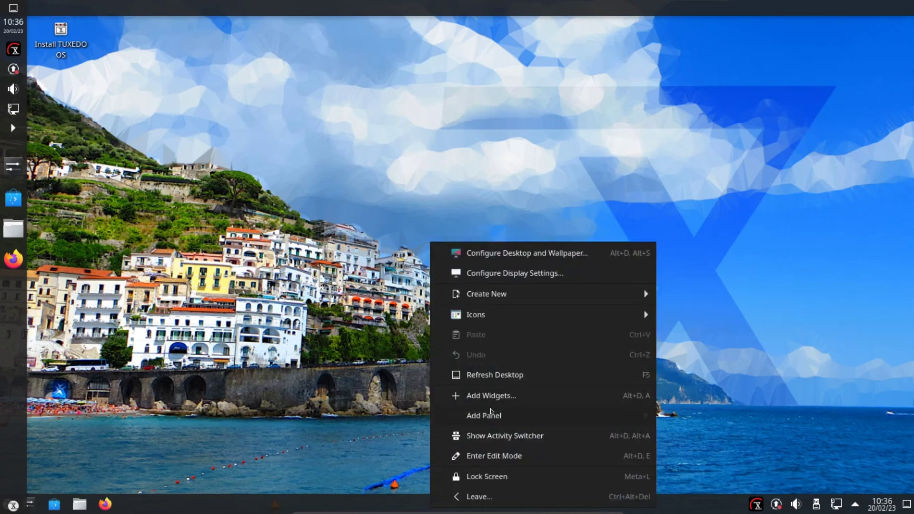
mouse_move(491, 412)
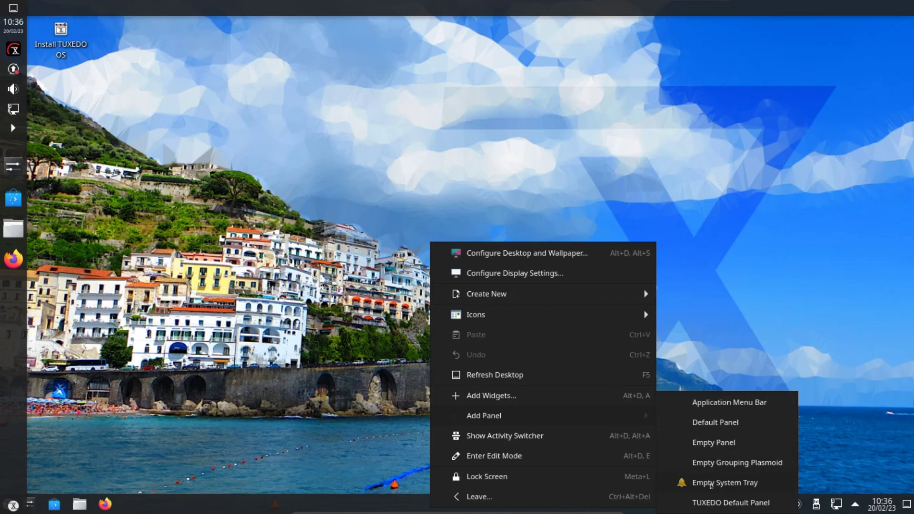
left_click(712, 485)
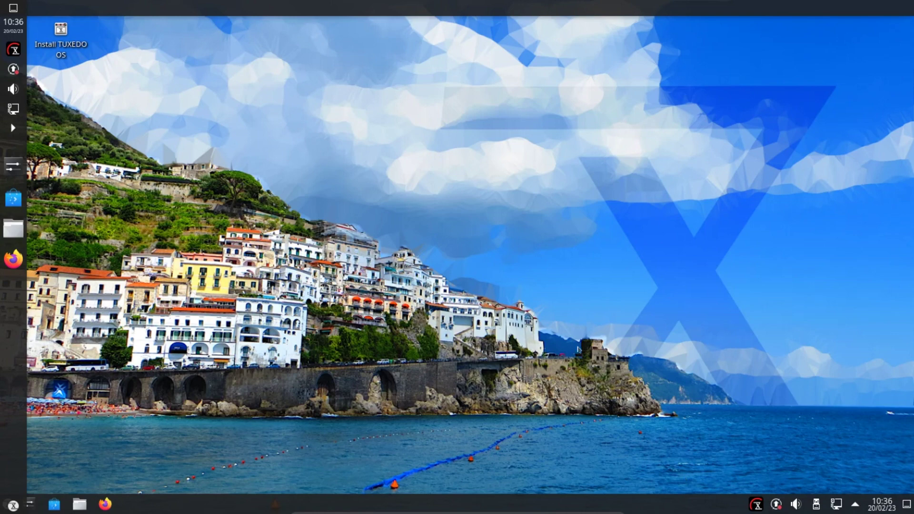
Step: Add an Analog Clock widget to the application menu bar panel and close System Settings
right_click(514, 9)
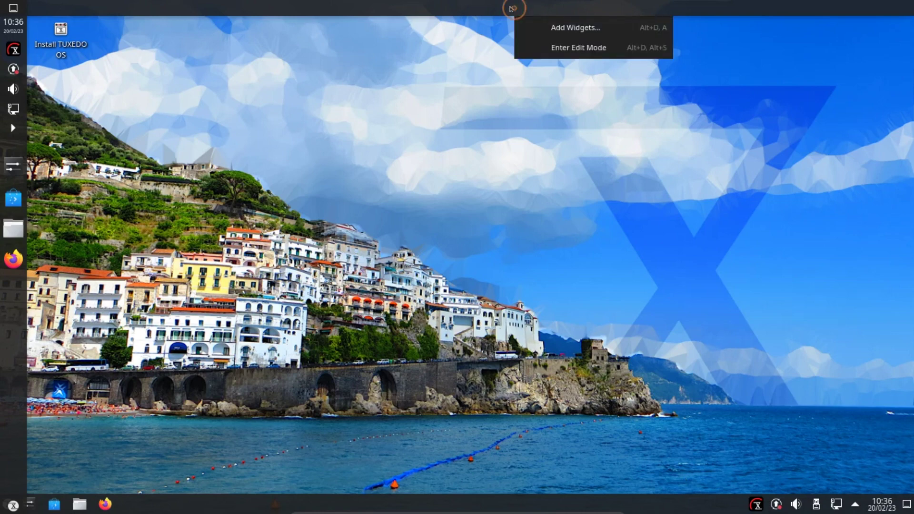
left_click(560, 27)
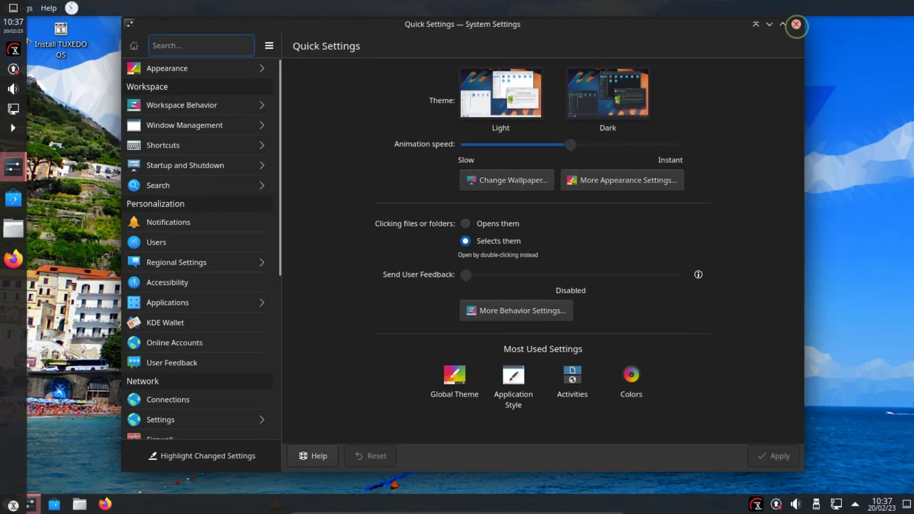
left_click(796, 24)
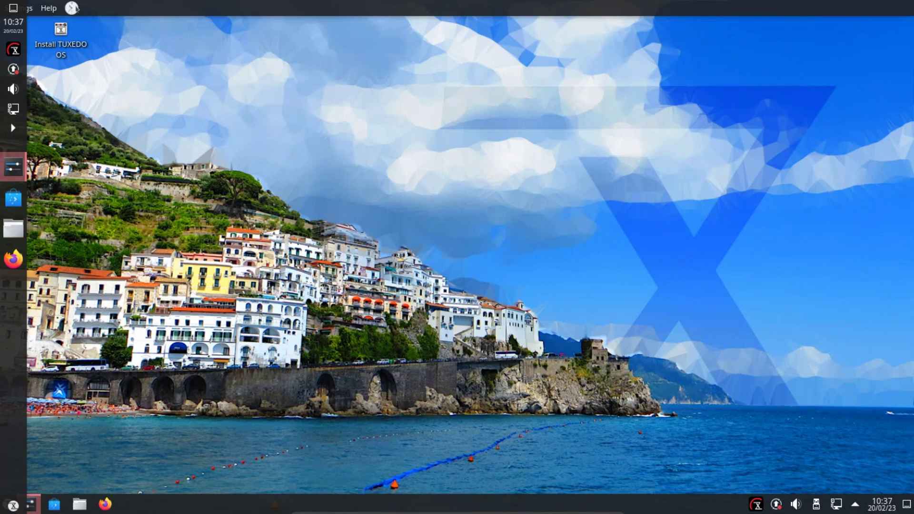
Step: Add an Analog Clock widget to the bottom panel, and close the widget list and System Settings
right_click(428, 500)
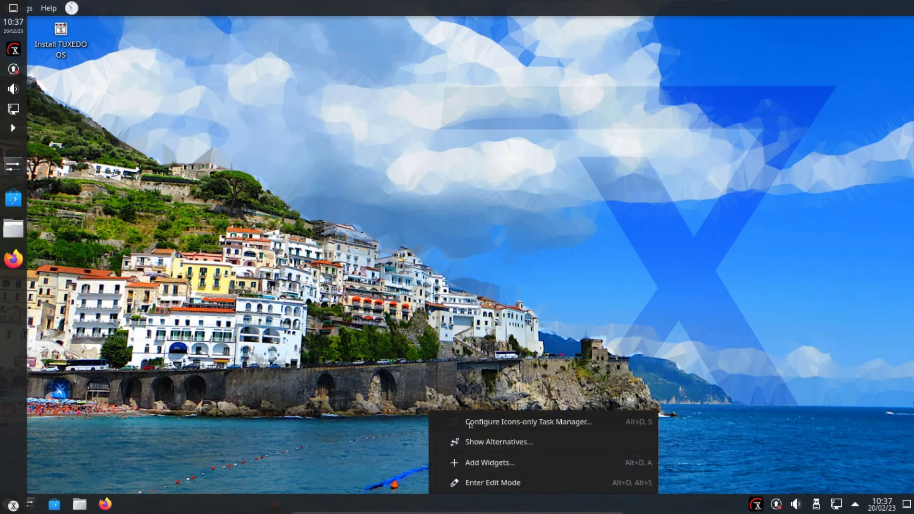
key("Escape")
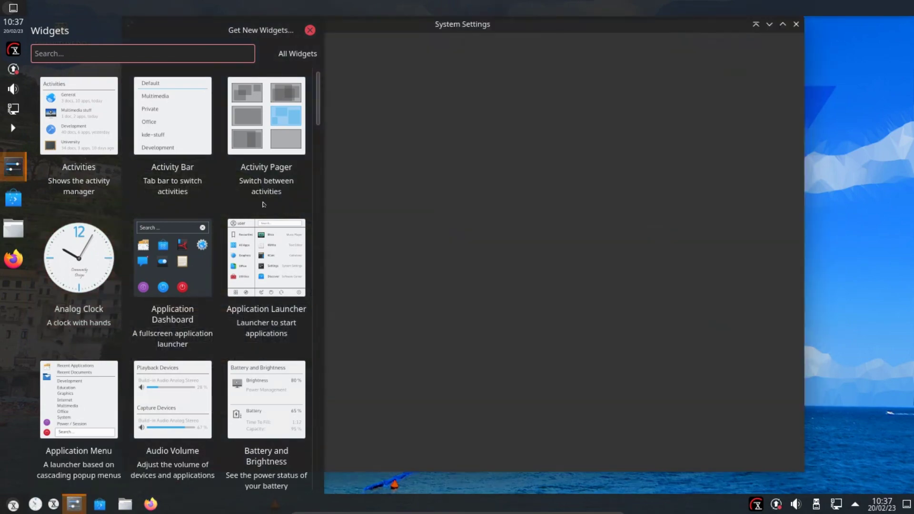
left_click(310, 30)
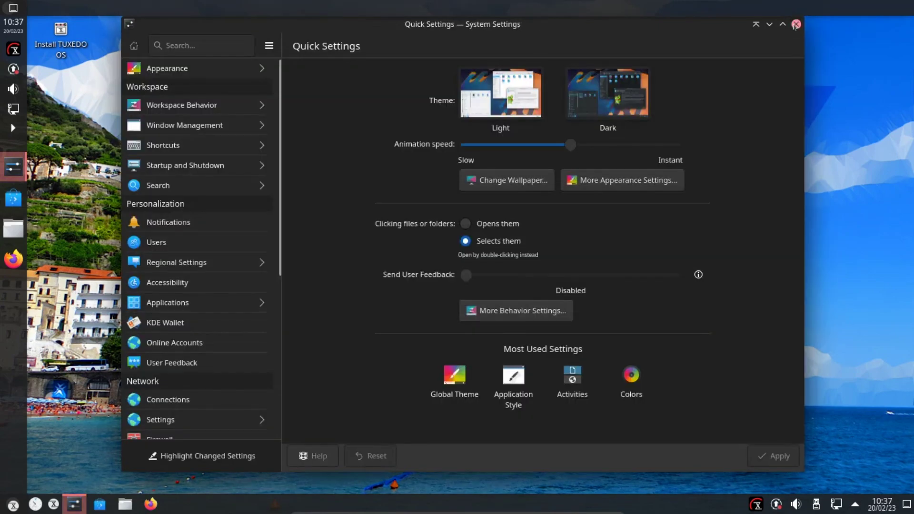
left_click(796, 24)
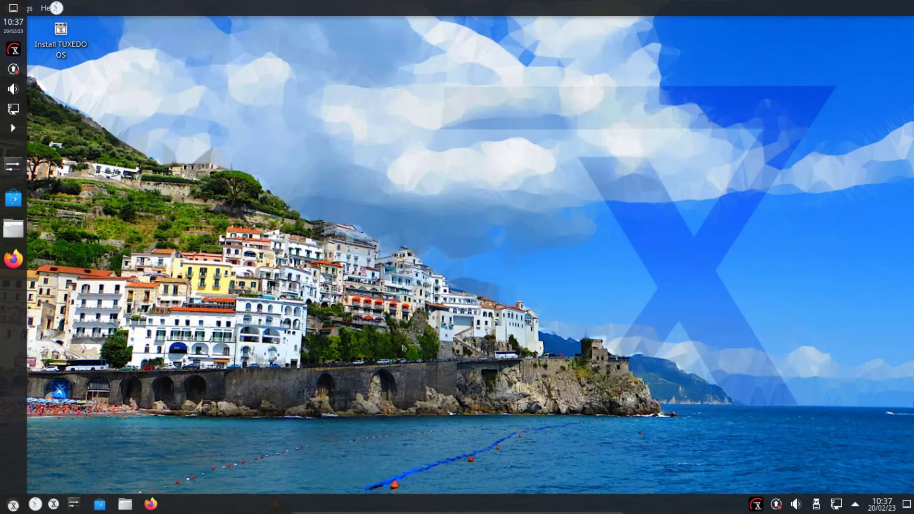
Step: Enter edit mode and move an Analog Clock widget in the bottom panel to just beside the digital clock
right_click(305, 501)
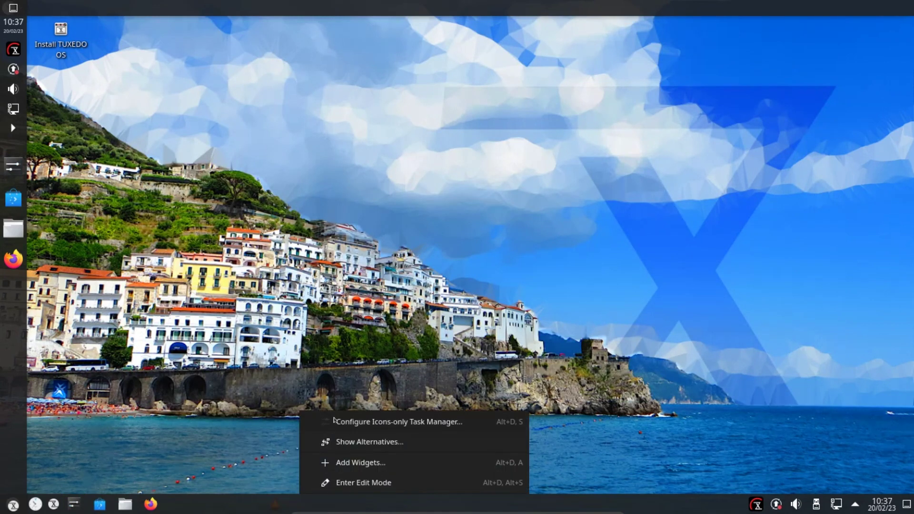
left_click(347, 482)
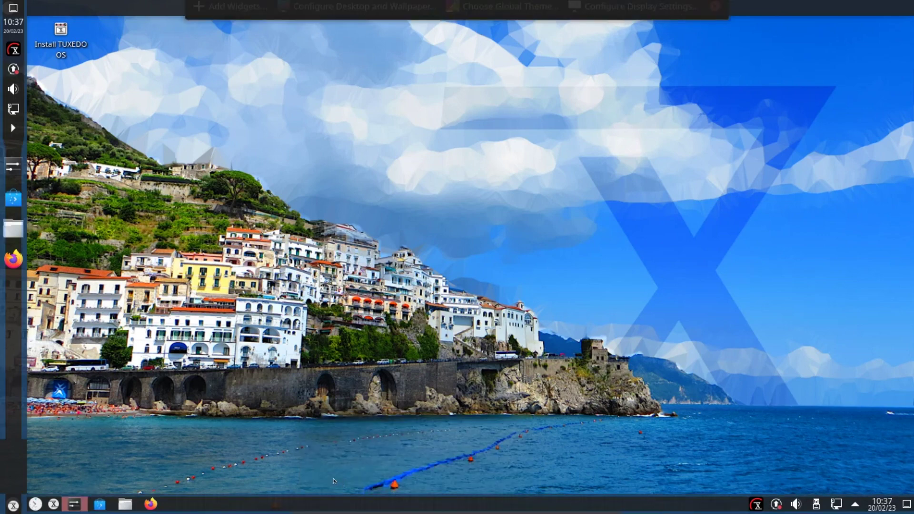
mouse_move(31, 502)
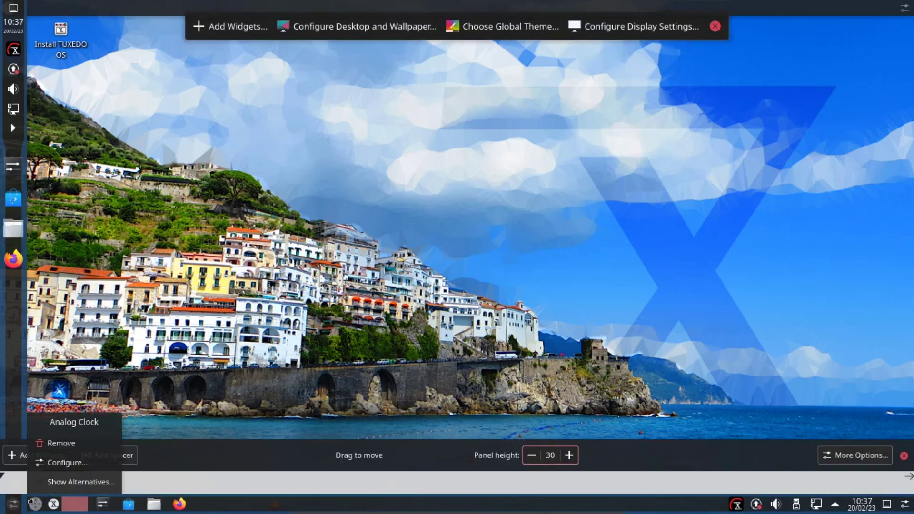
left_click_drag(31, 502, 13, 504)
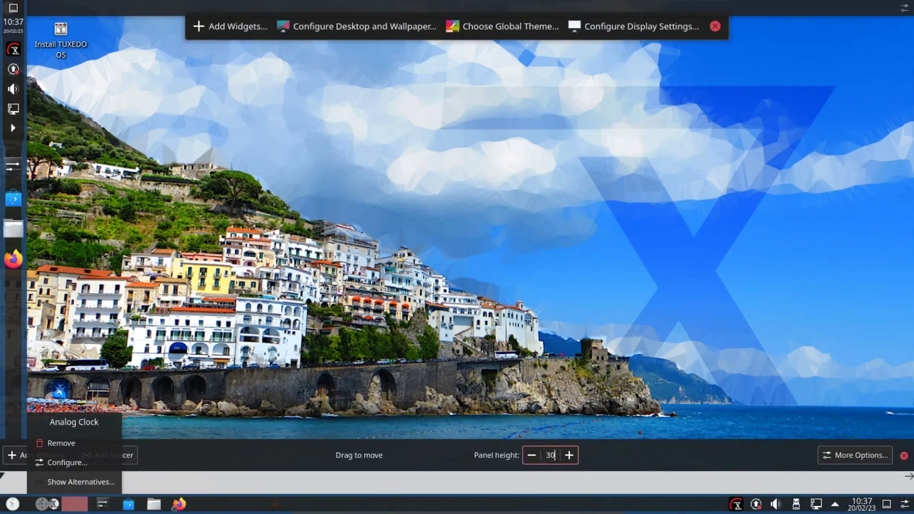
left_click_drag(379, 508, 840, 504)
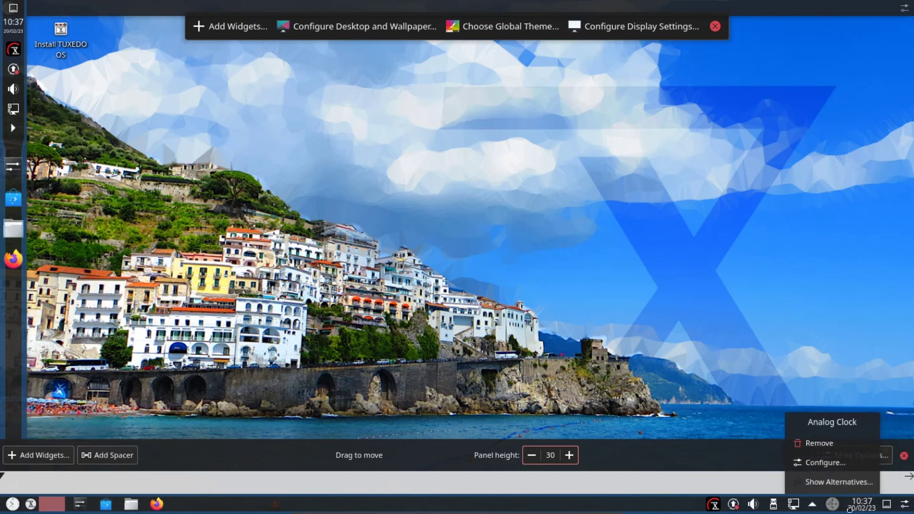
Step: Remove the Digital Clock from the bottom panel and open the calendar of the analog clock next to the application launcher
right_click(862, 501)
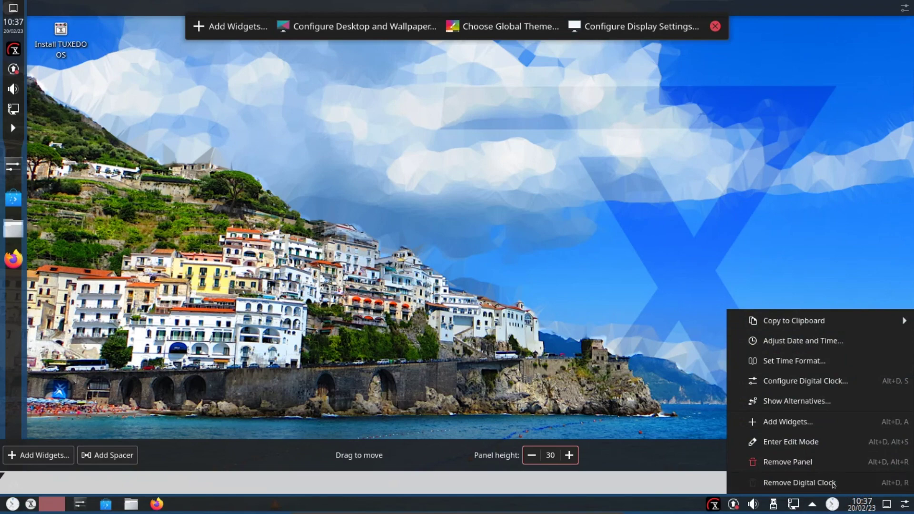
left_click(802, 482)
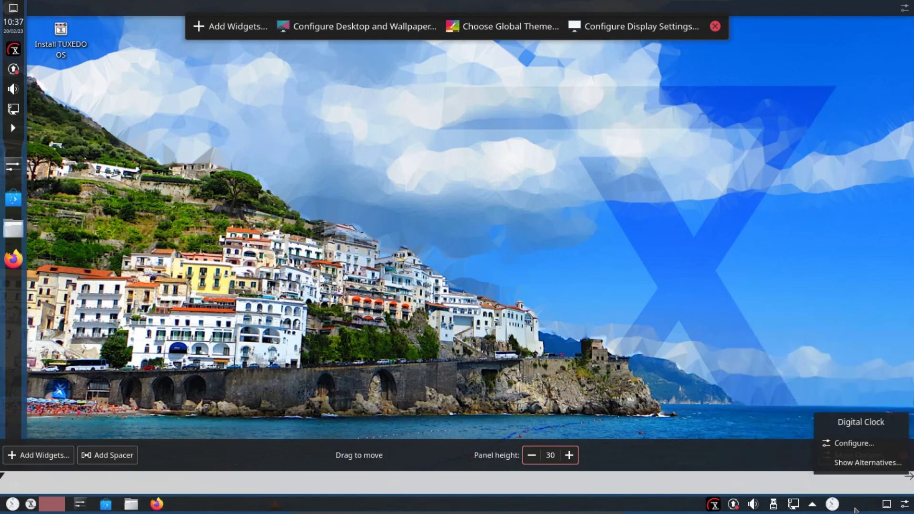
left_click(650, 304)
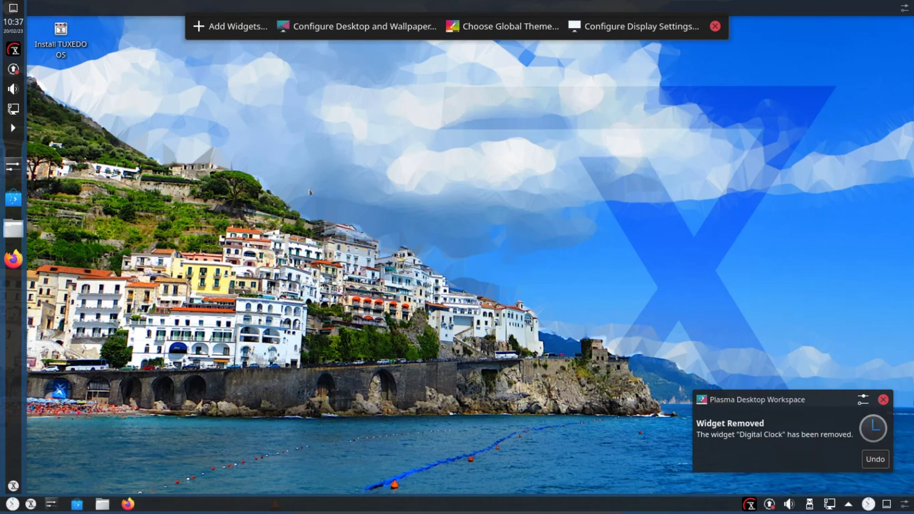
left_click(12, 503)
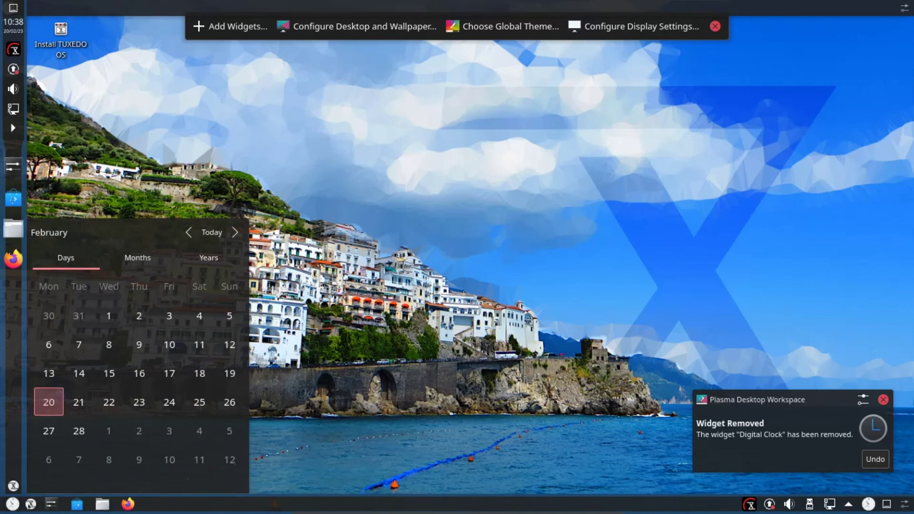
Step: Shut down the live system from the application launcher and minimize the virtual machine window
left_click(30, 504)
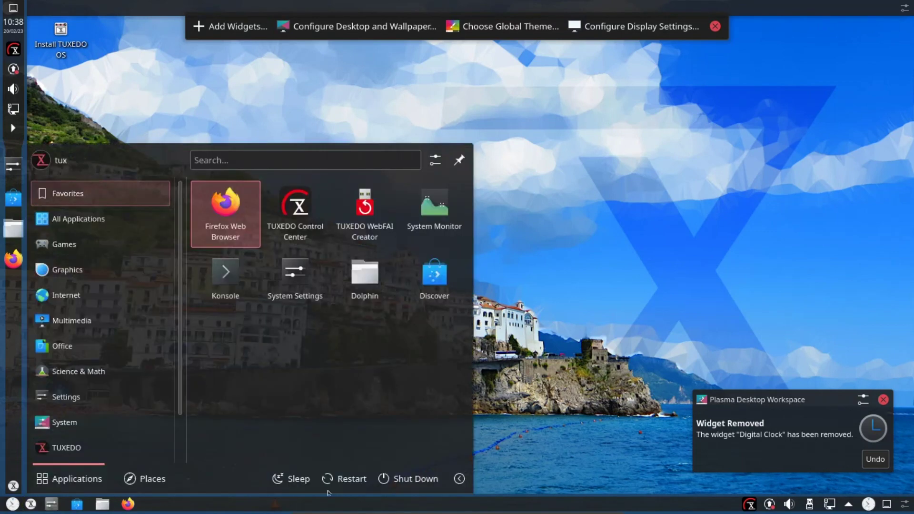
left_click(628, 295)
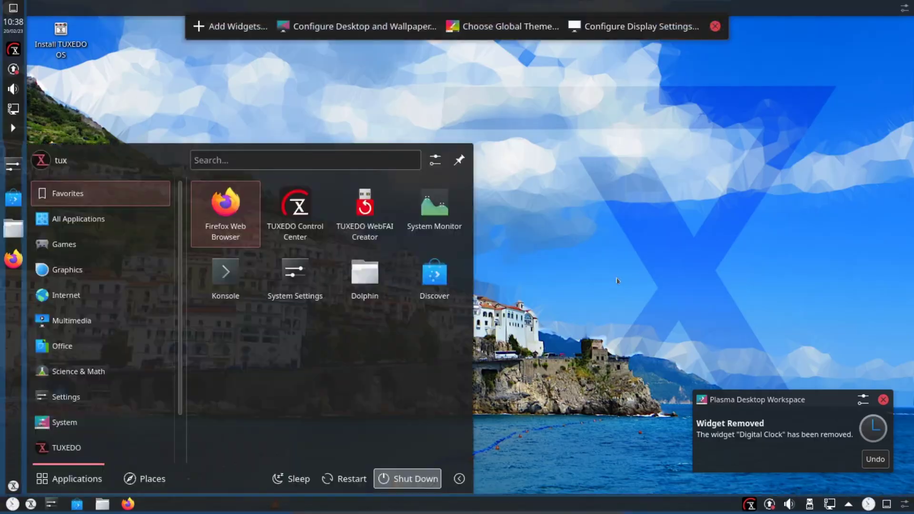
left_click(407, 479)
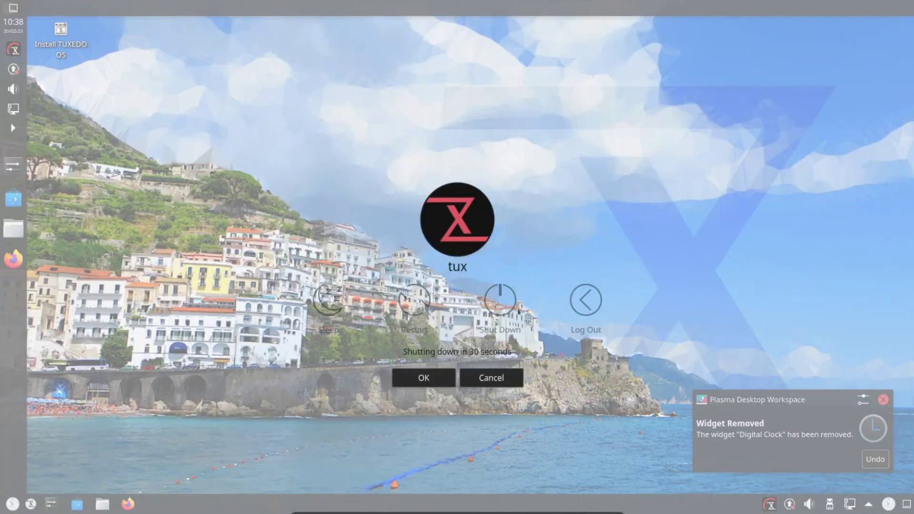
left_click(496, 296)
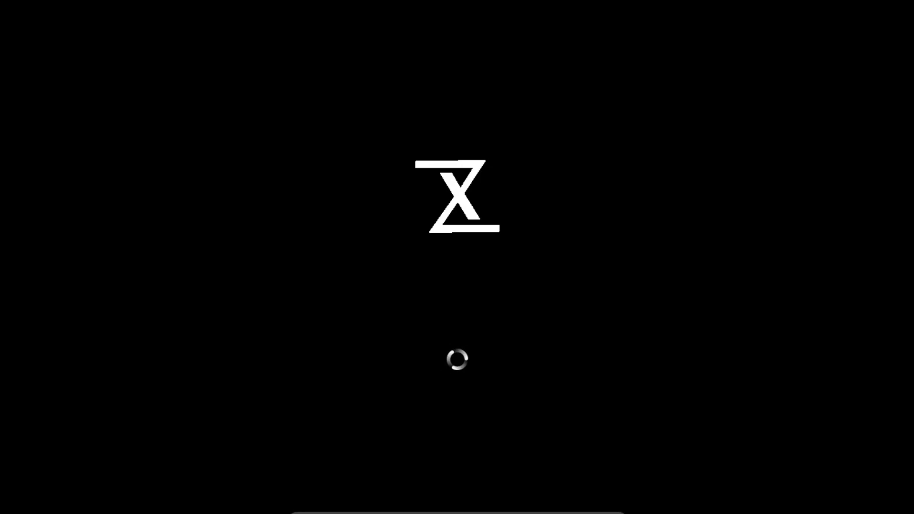
mouse_move(439, 513)
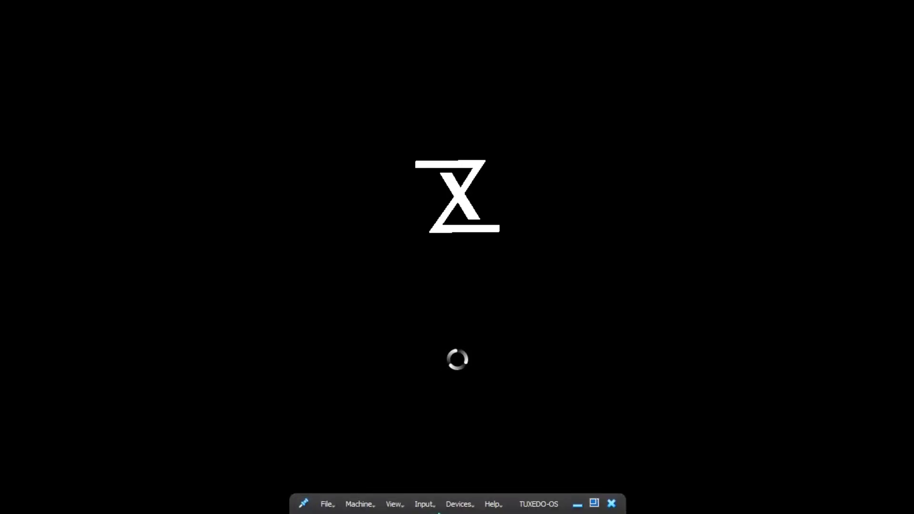
left_click(577, 505)
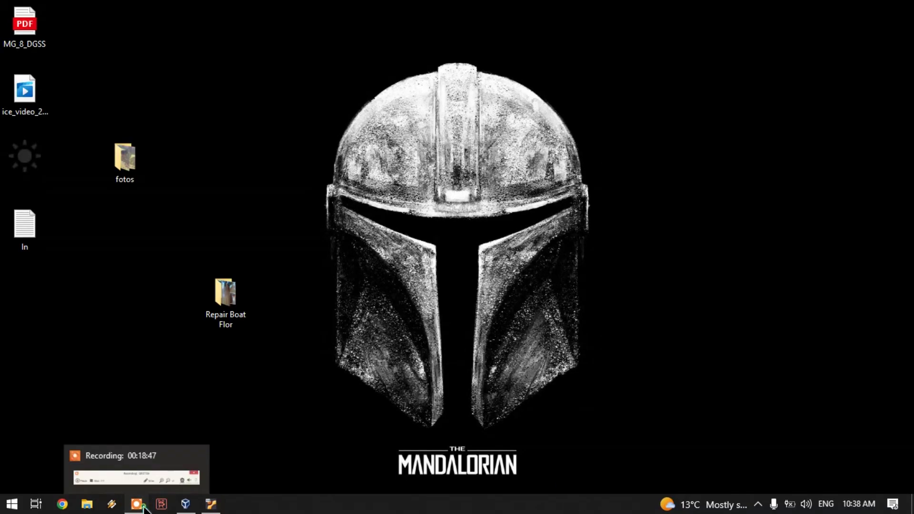